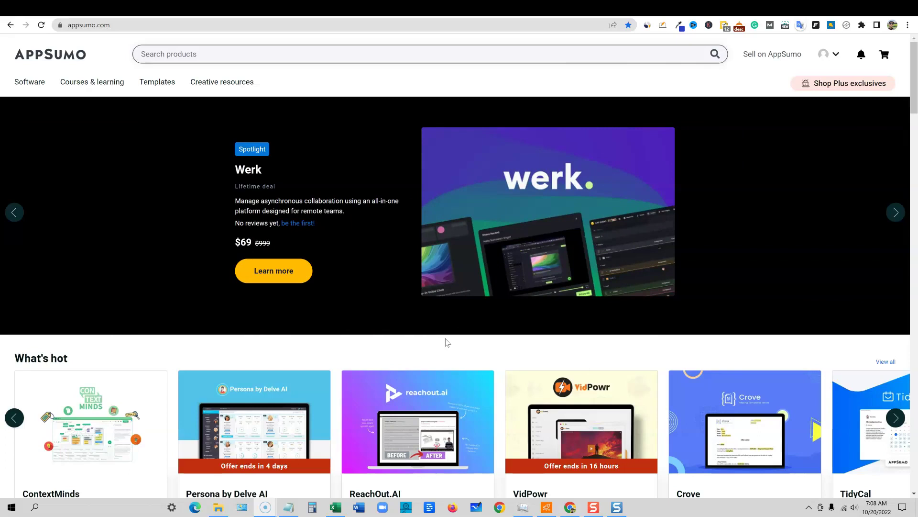
Skim the Scalenut dashboard's getting-started and referral sections, then go back to the AppSumo tab.
click(528, 7)
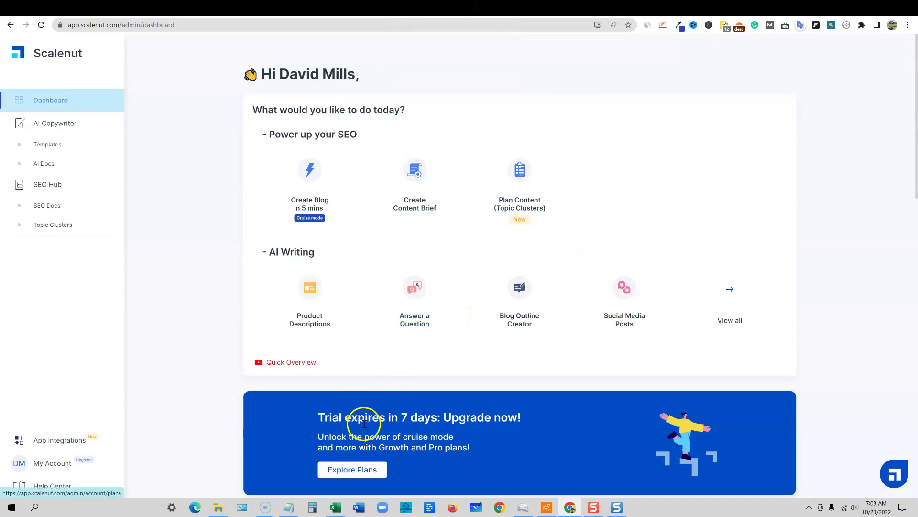
scroll(467, 417, down, 9)
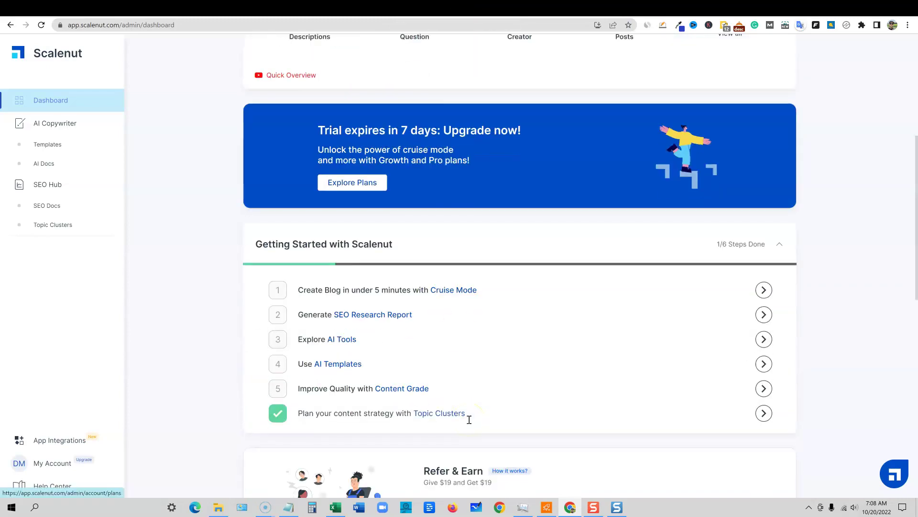
scroll(479, 335, up, 3)
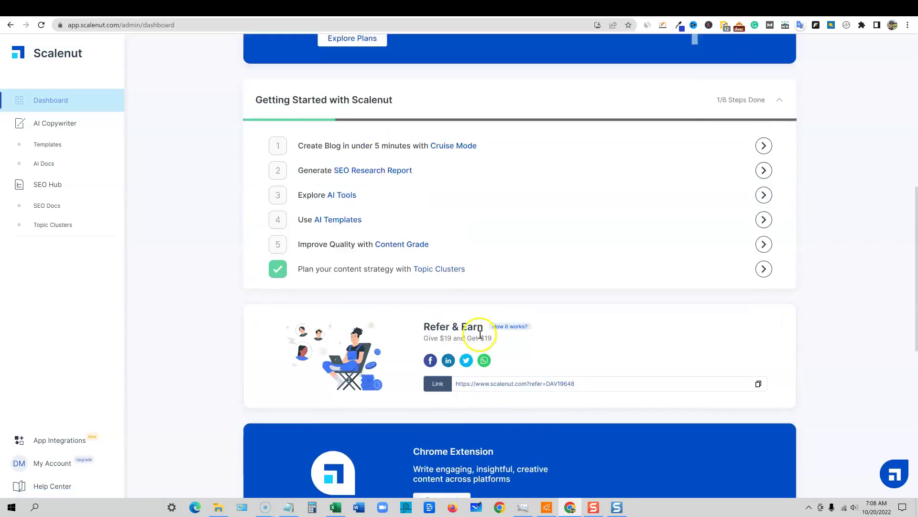
scroll(481, 338, up, 6)
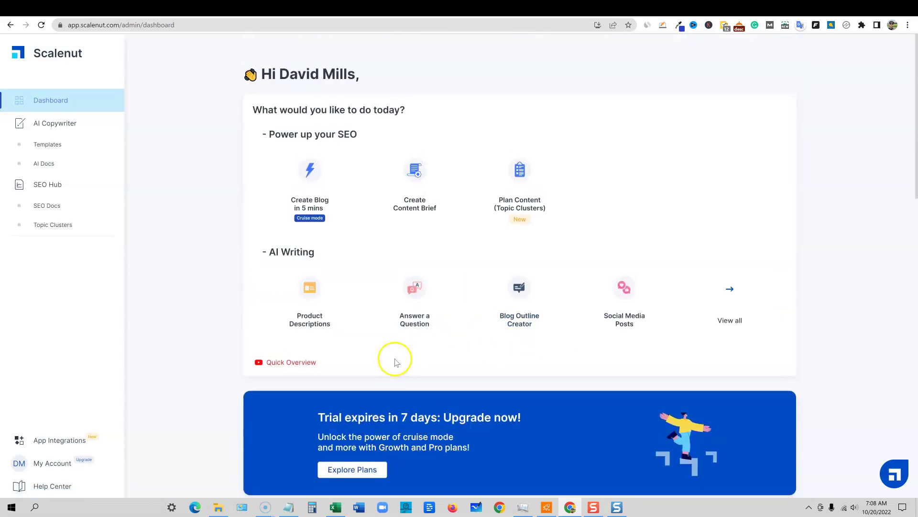
key(ctrl+Tab)
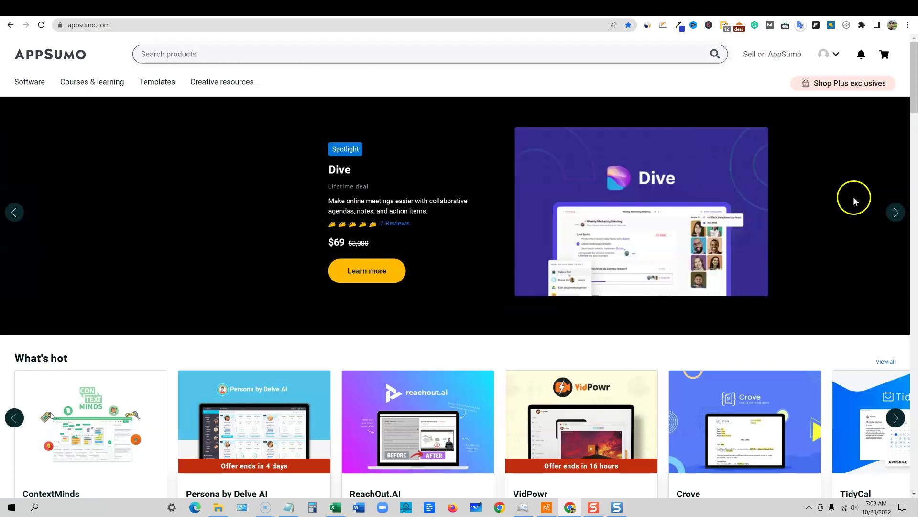
Cycle the Spotlight carousel past One Transcriber, Werk and ReachOut.AI to the $99 AI content deal.
click(898, 214)
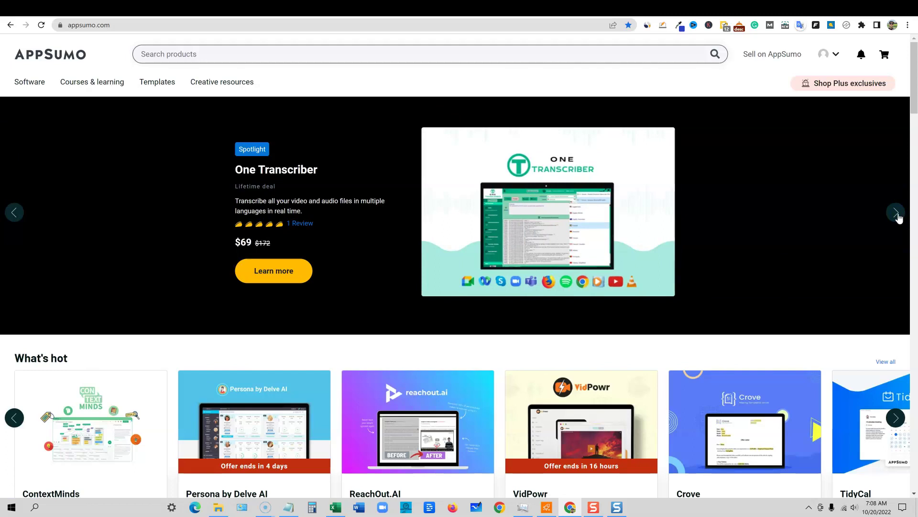
click(897, 213)
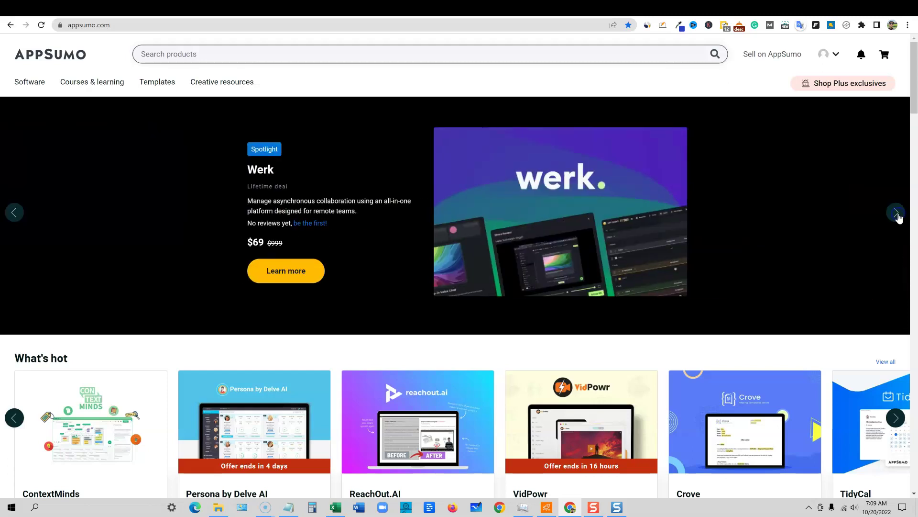
click(896, 214)
click(896, 213)
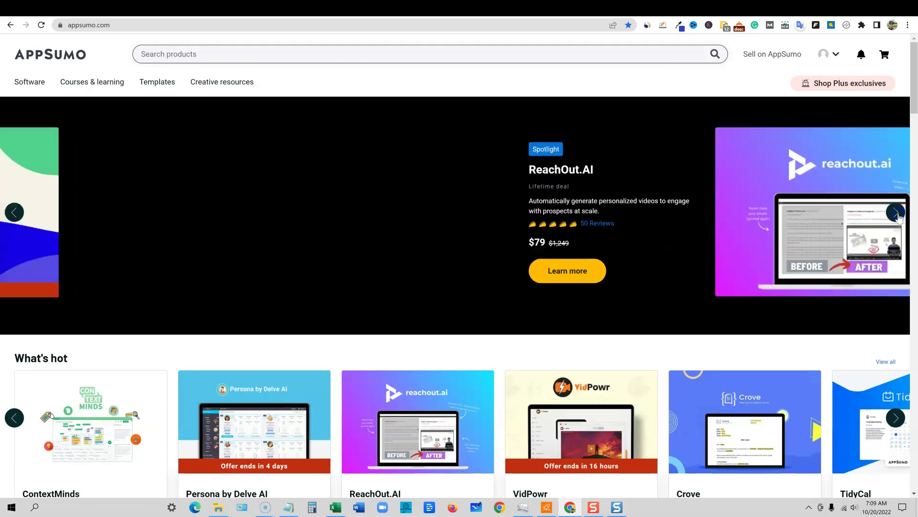
click(897, 213)
click(896, 213)
click(897, 213)
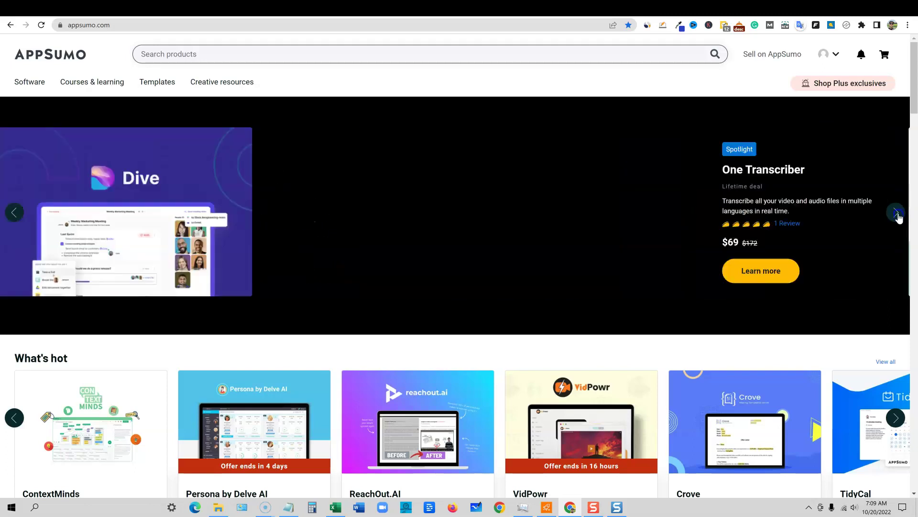
click(897, 214)
click(897, 213)
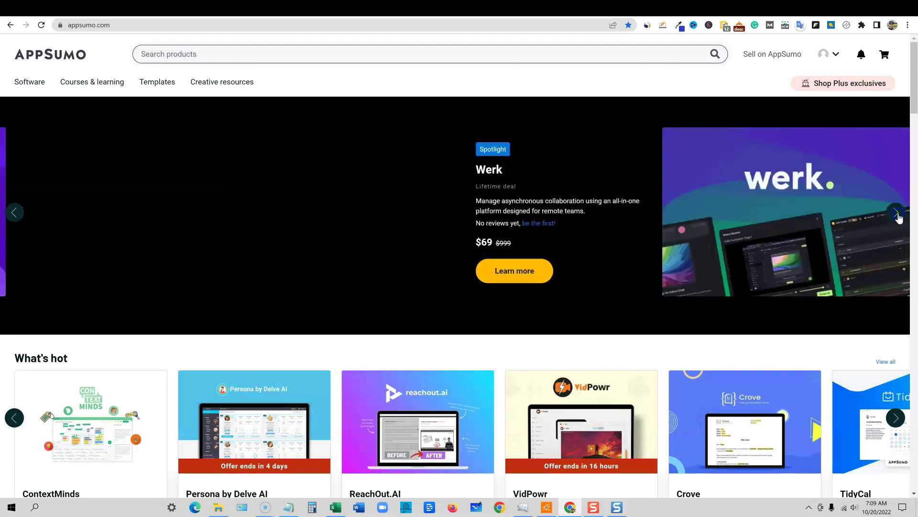
click(897, 213)
scroll(619, 297, down, 2)
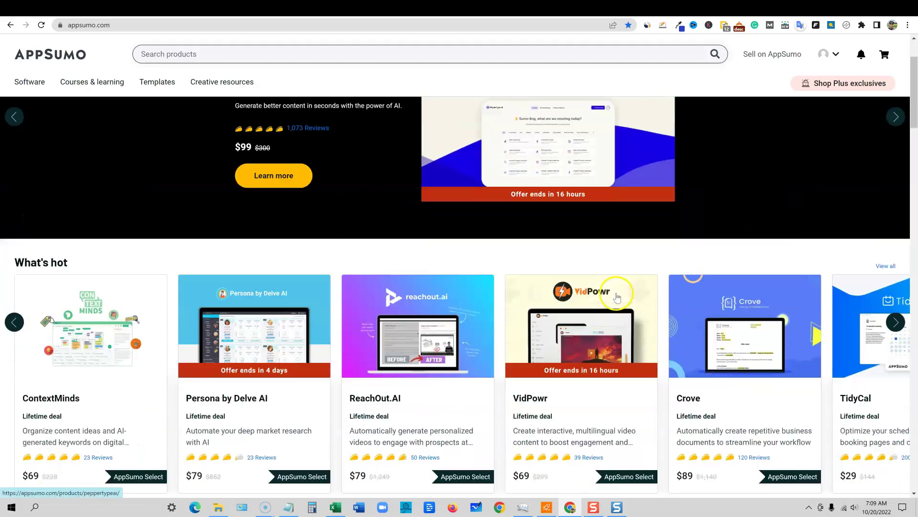
Page through every set of What's hot deals in the carousel.
click(897, 325)
click(898, 328)
click(898, 328)
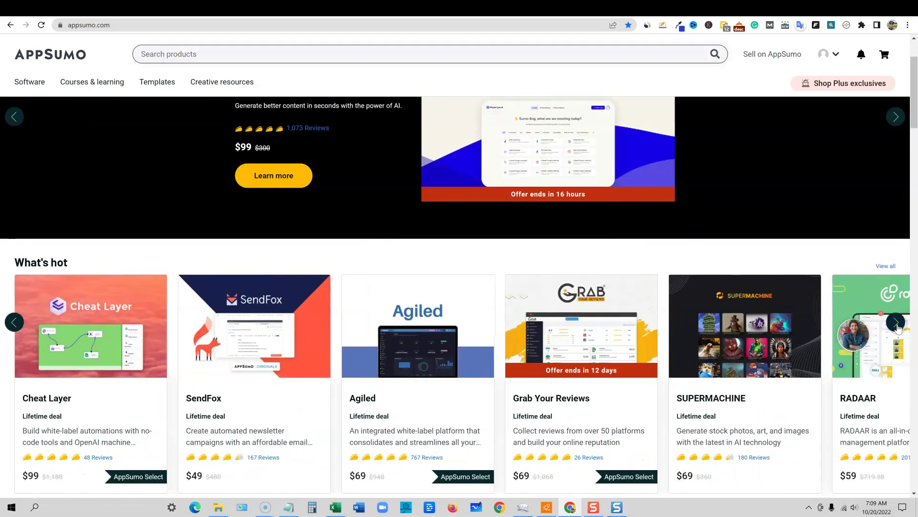
click(897, 328)
click(898, 328)
click(898, 328)
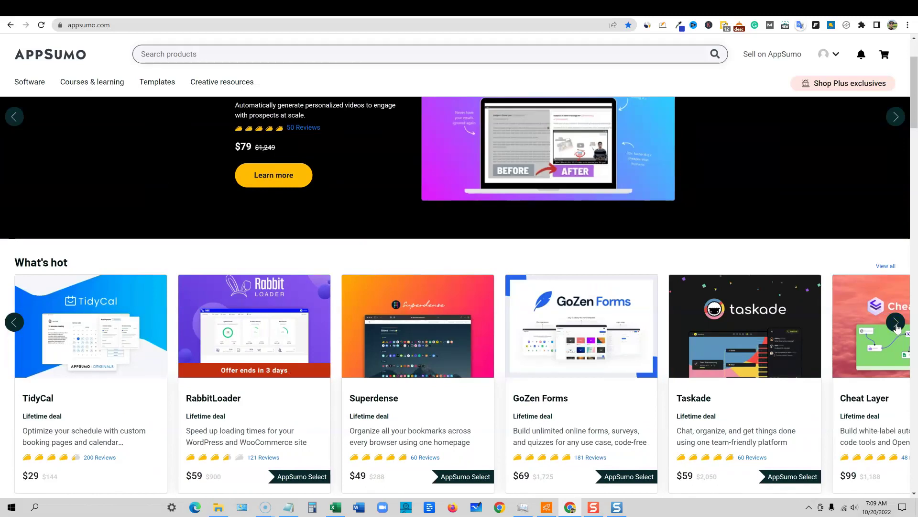
click(897, 326)
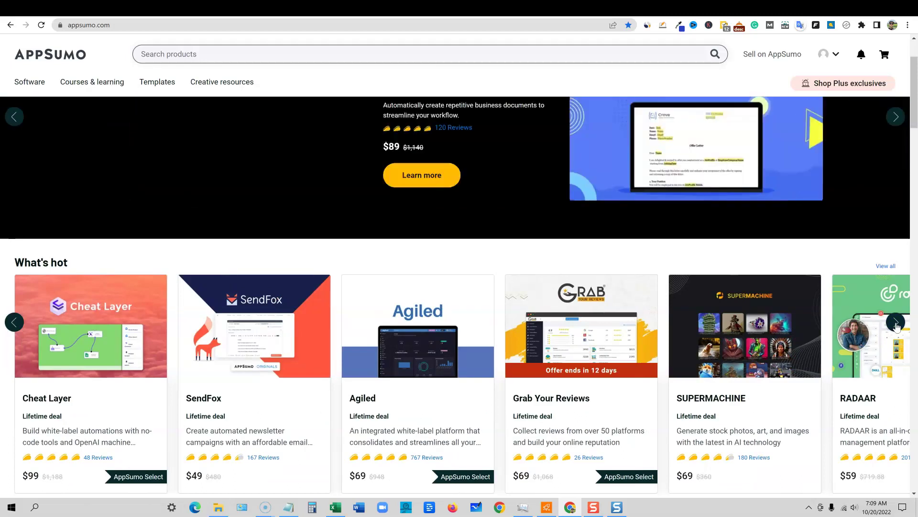
click(897, 327)
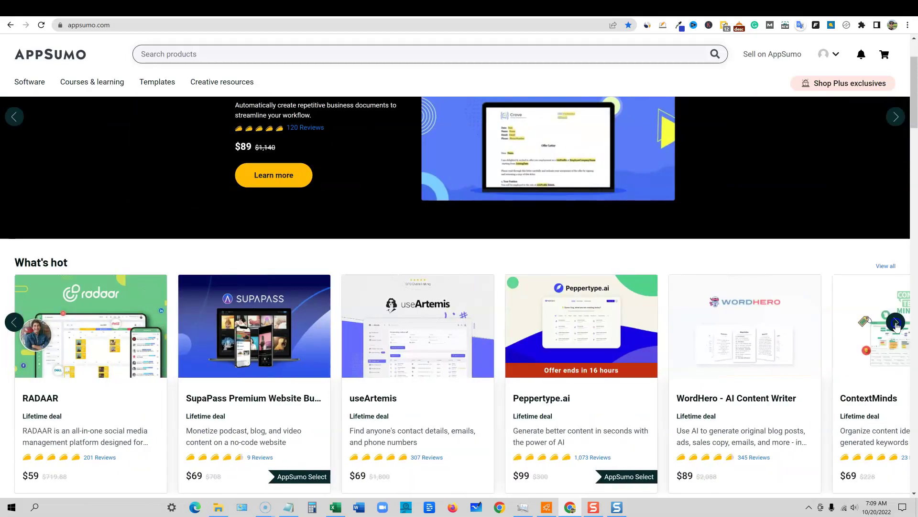
click(896, 327)
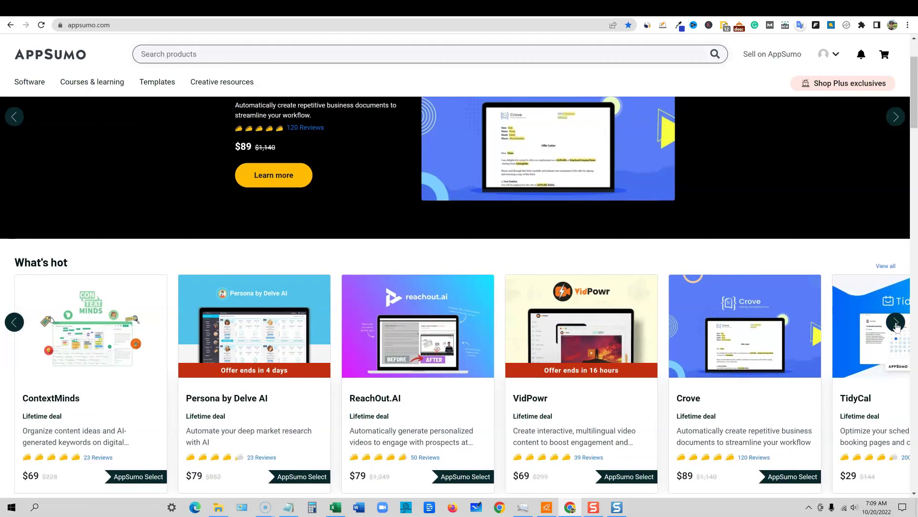
click(897, 326)
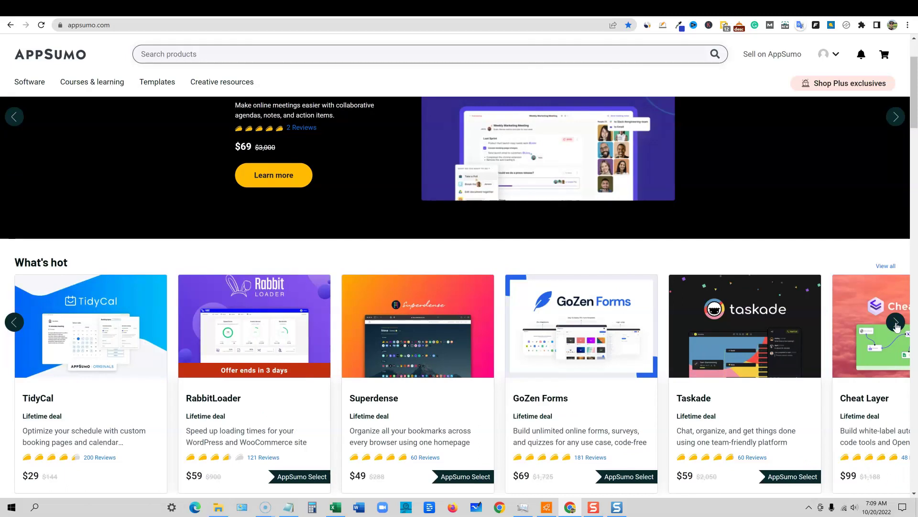
click(897, 326)
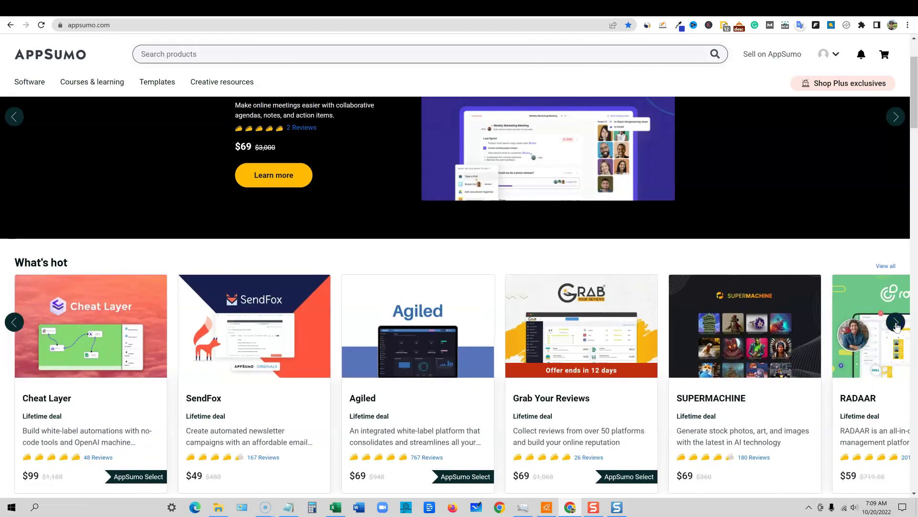
click(896, 327)
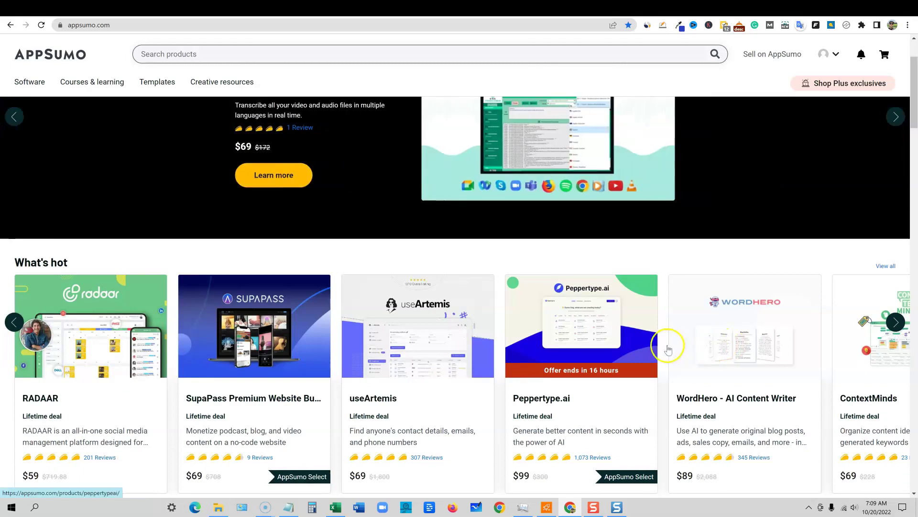
Move down to the Recently viewed row showing SUPERMACHINE, Aimages, NexWriter, Brand Overflow, Flaash.me and Uptimia.
scroll(622, 373, down, 1)
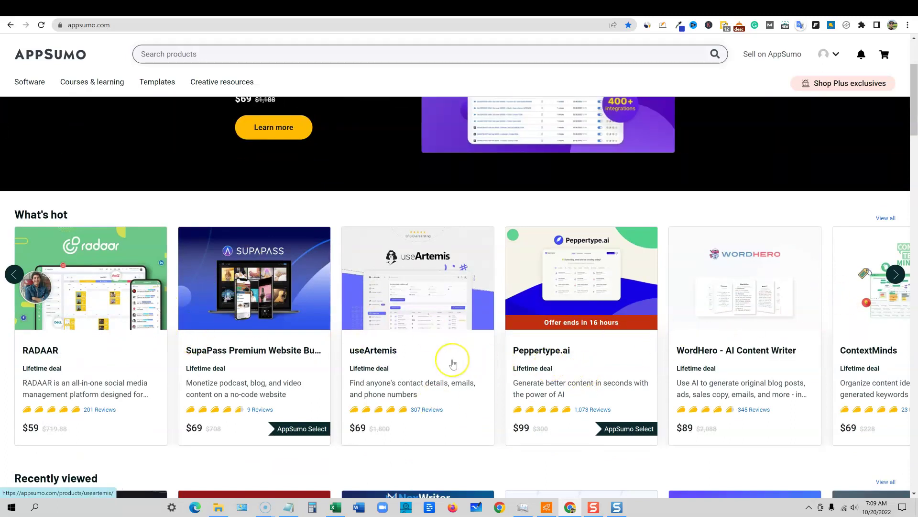
scroll(453, 363, down, 7)
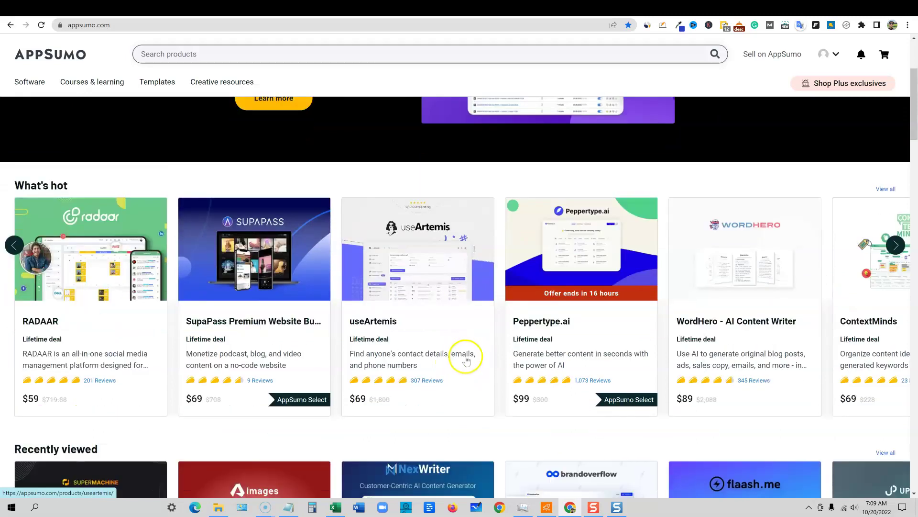
scroll(449, 345, up, 1)
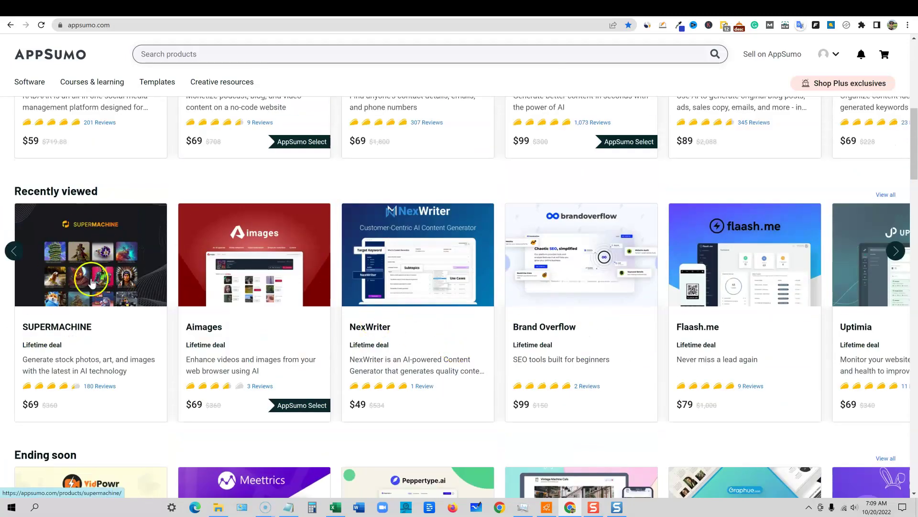
Page through the Recently viewed products until Screpy, Linkjoy and Linko appear.
click(896, 251)
click(896, 250)
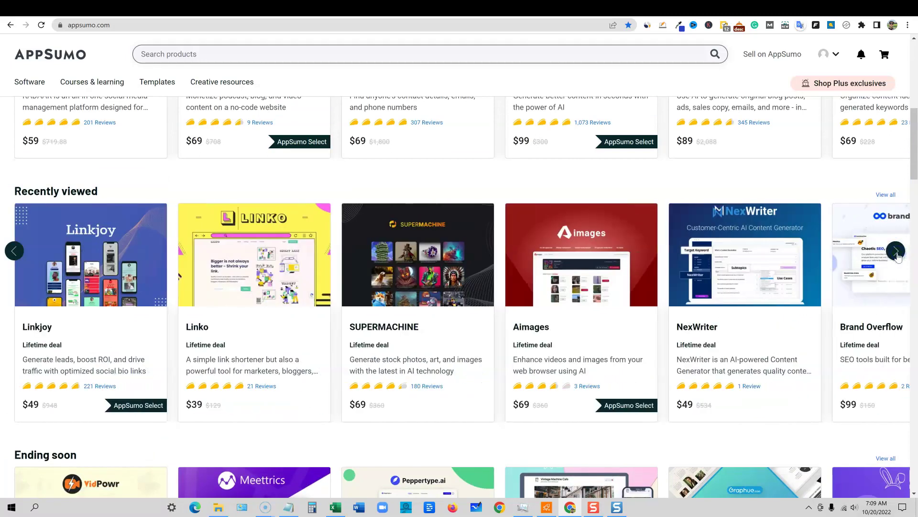
click(896, 251)
click(895, 250)
click(896, 251)
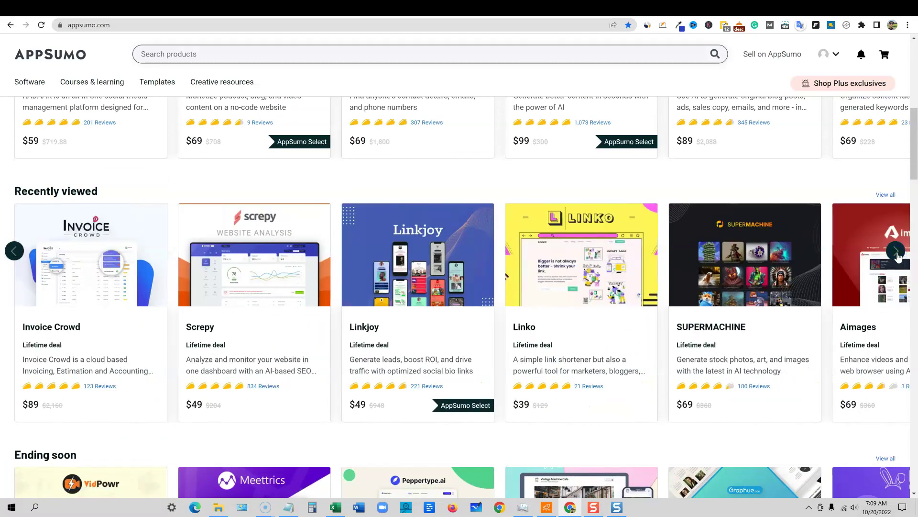
click(896, 250)
click(896, 250)
click(896, 251)
click(896, 251)
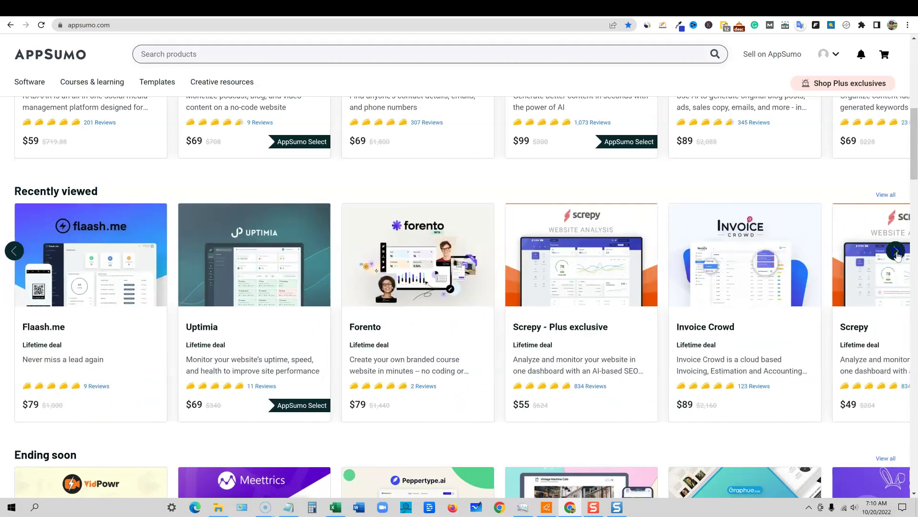
Cycle the Customer favorites deals to VidPowr, Cheat Layer, SiteGuru, FeedBear and SQR QR Generator.
scroll(330, 363, down, 10)
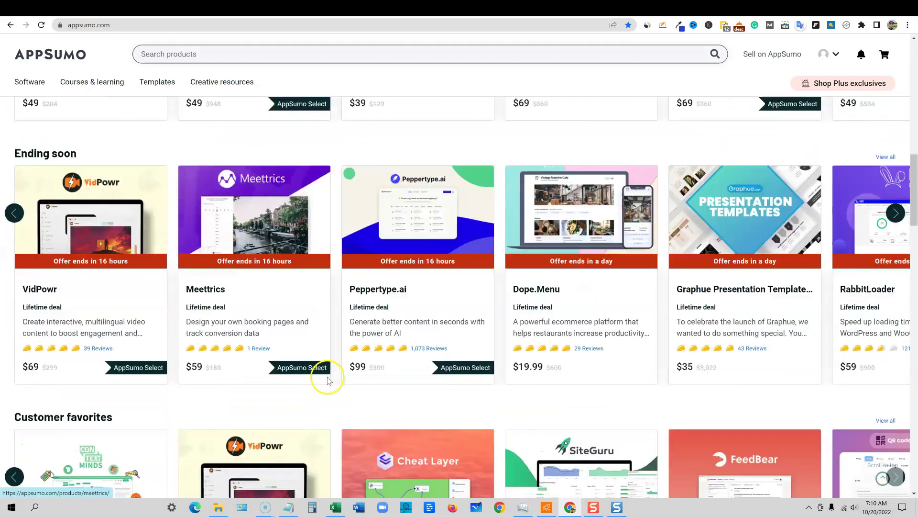
scroll(330, 361, down, 1)
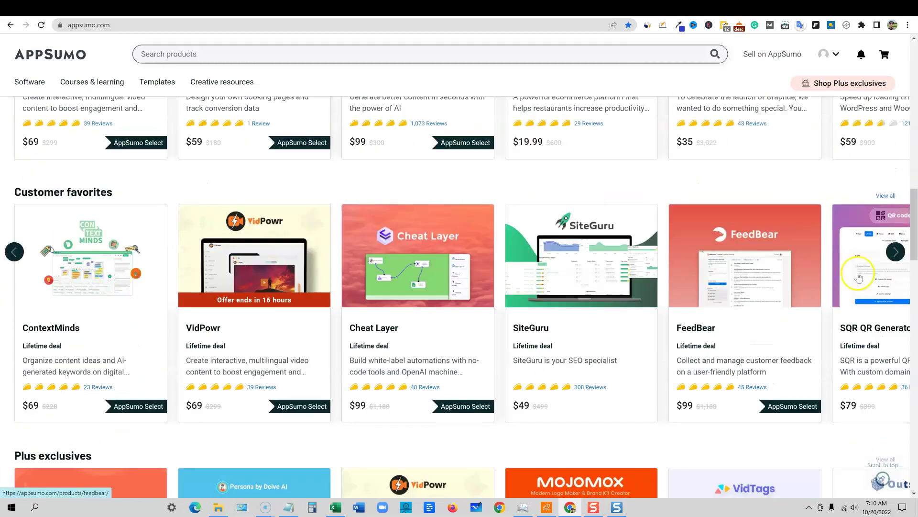
click(896, 252)
click(895, 252)
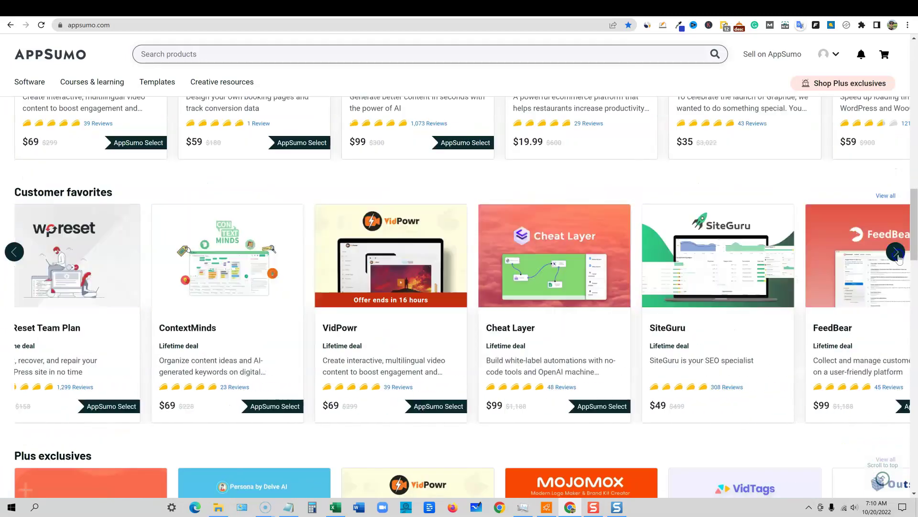
click(896, 251)
click(896, 251)
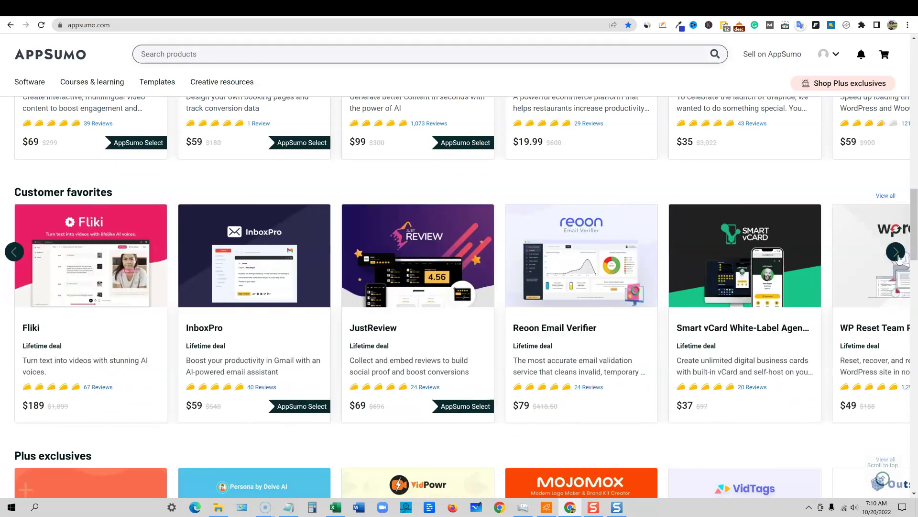
click(896, 251)
click(896, 252)
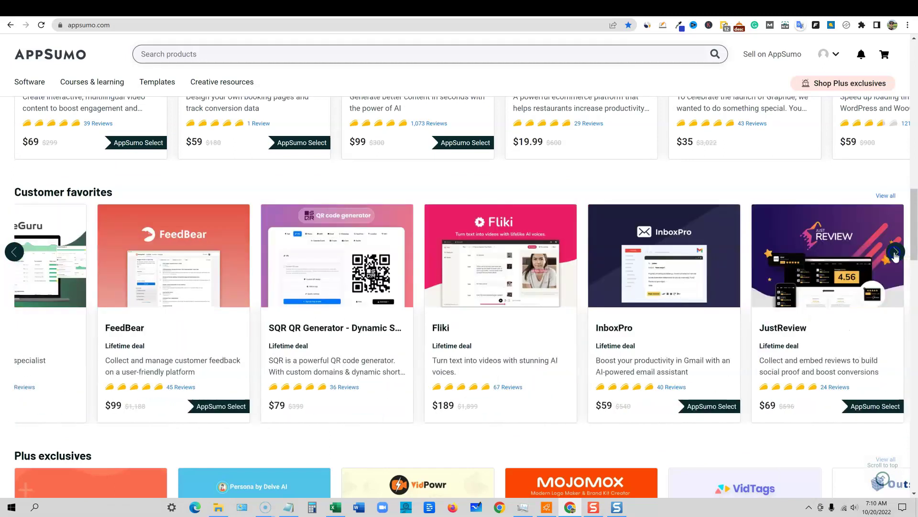
click(895, 252)
click(896, 252)
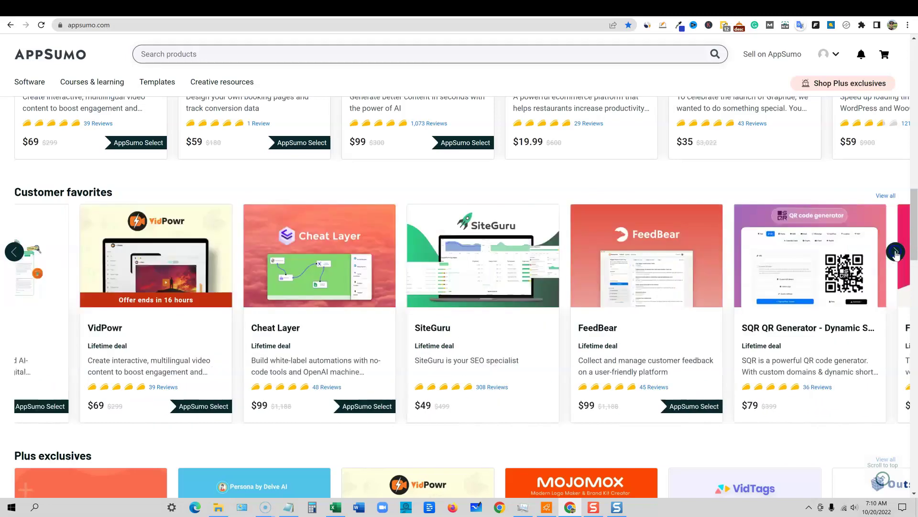
scroll(756, 320, up, 4)
scroll(758, 321, up, 8)
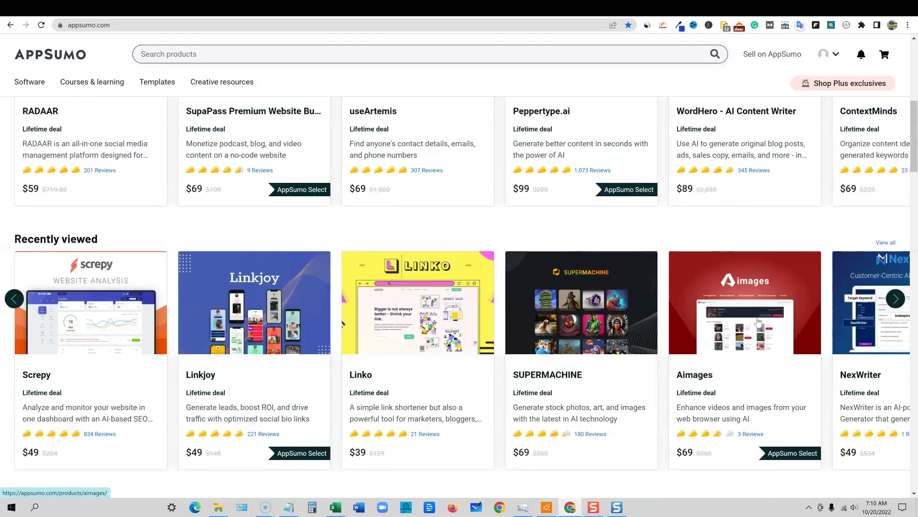
scroll(758, 320, up, 5)
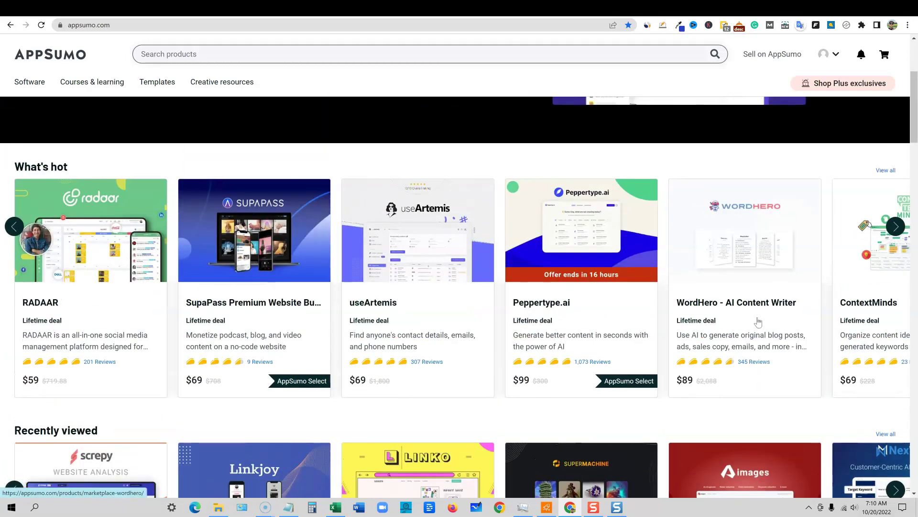
scroll(758, 321, up, 3)
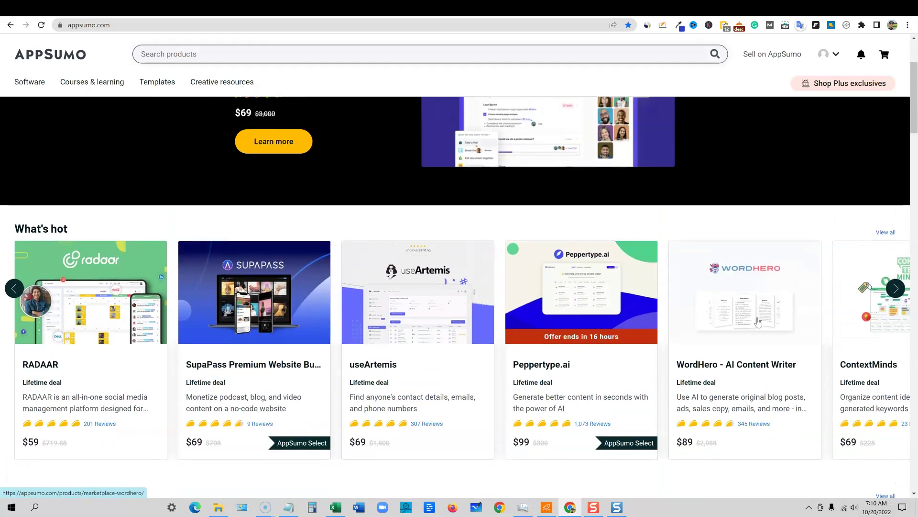
scroll(757, 316, down, 3)
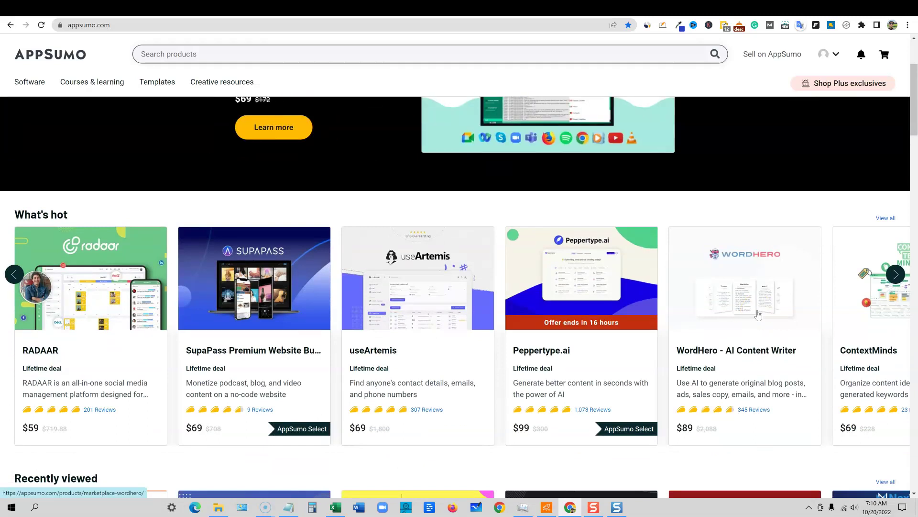
scroll(757, 314, up, 3)
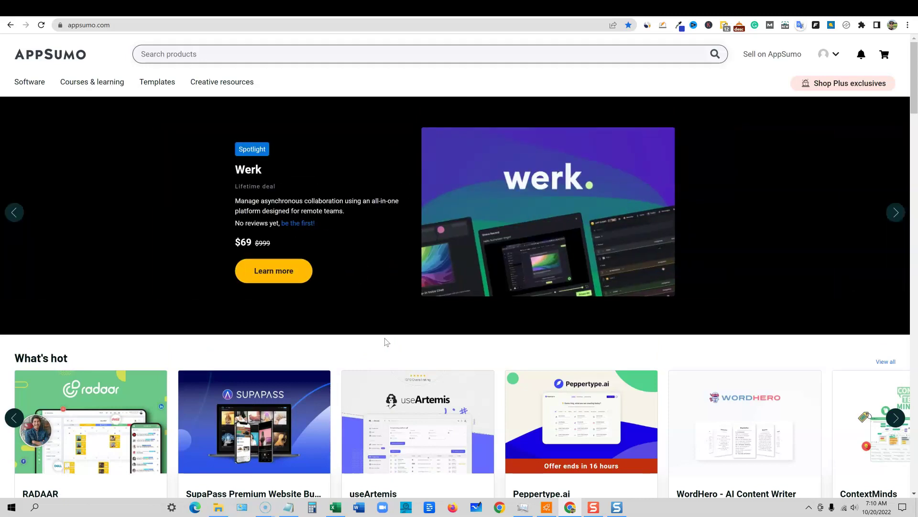
click(896, 214)
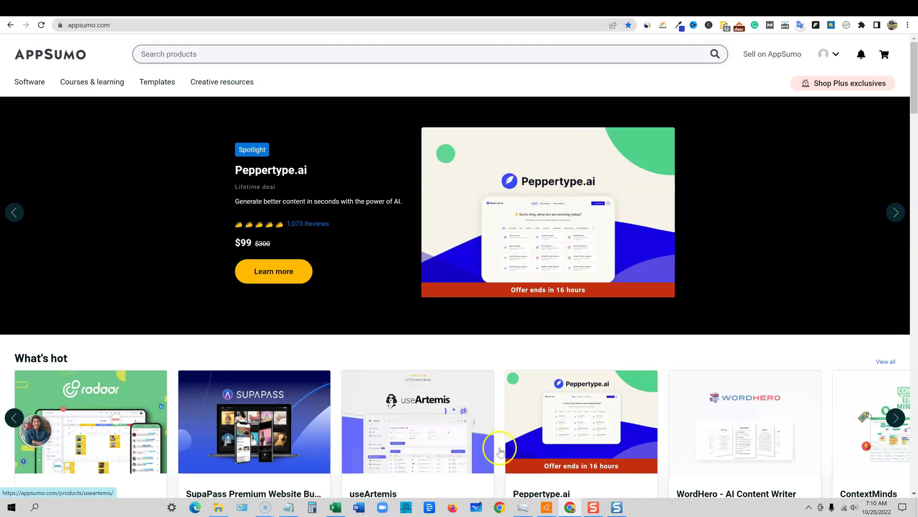
scroll(660, 425, down, 1)
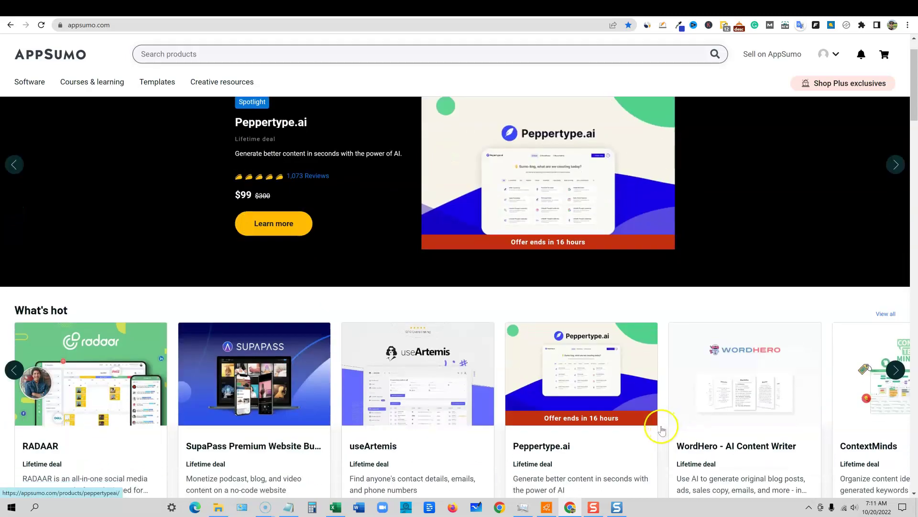
scroll(662, 430, down, 1)
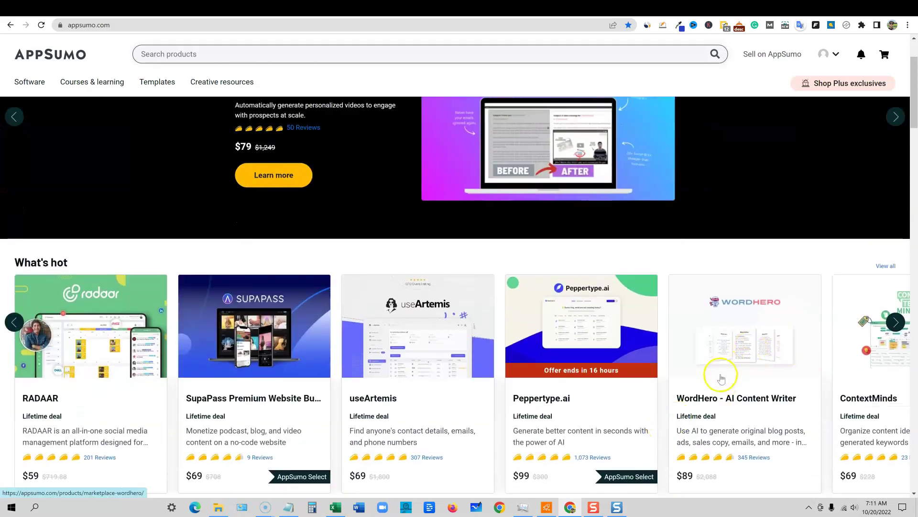
scroll(545, 409, down, 4)
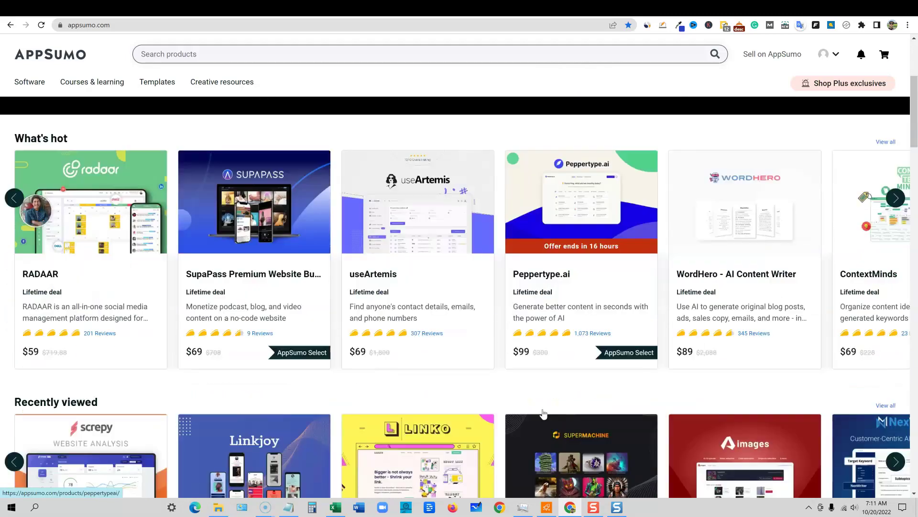
scroll(544, 414, down, 7)
scroll(545, 412, up, 6)
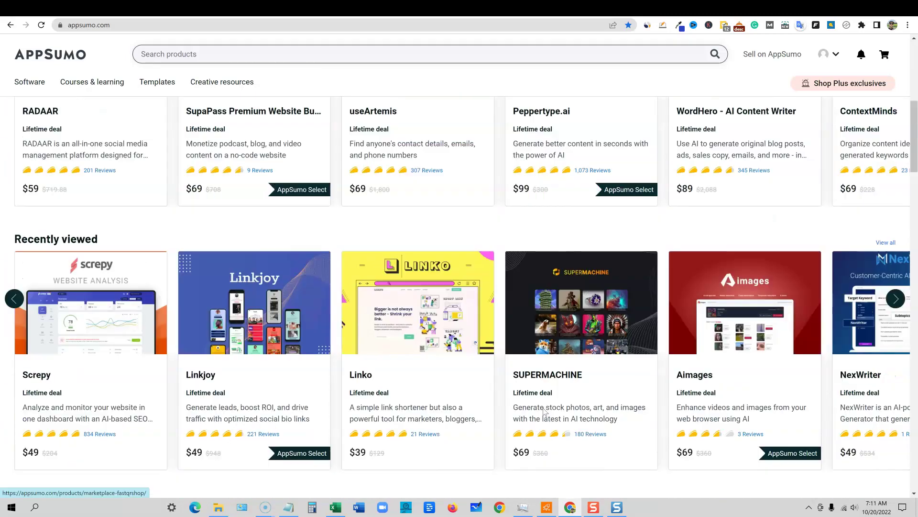
Browse the 962-product software catalogue down to Loopcv and Dewstack, then start a product search.
scroll(544, 411, up, 8)
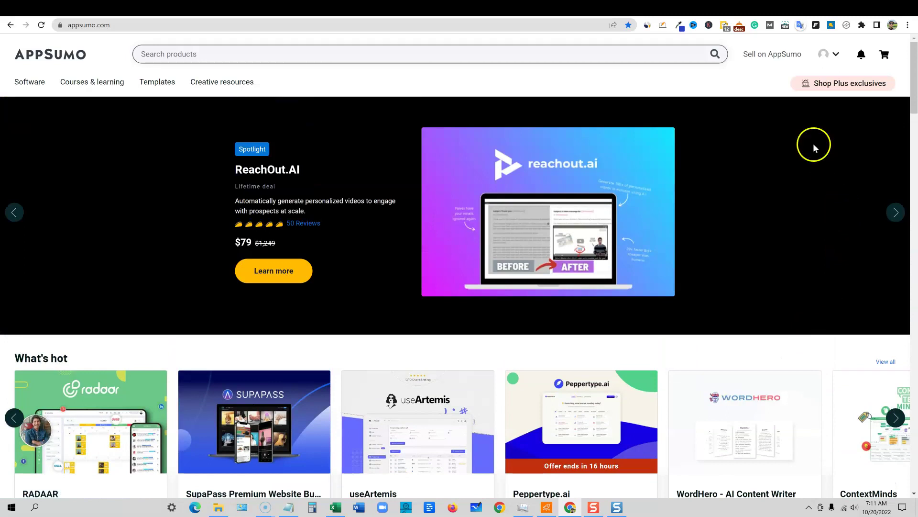
click(36, 84)
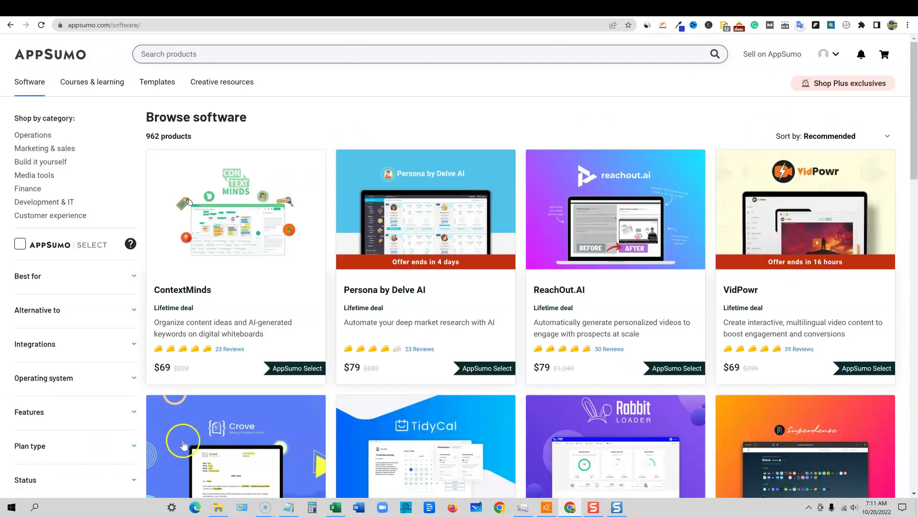
scroll(589, 272, down, 7)
scroll(589, 272, down, 20)
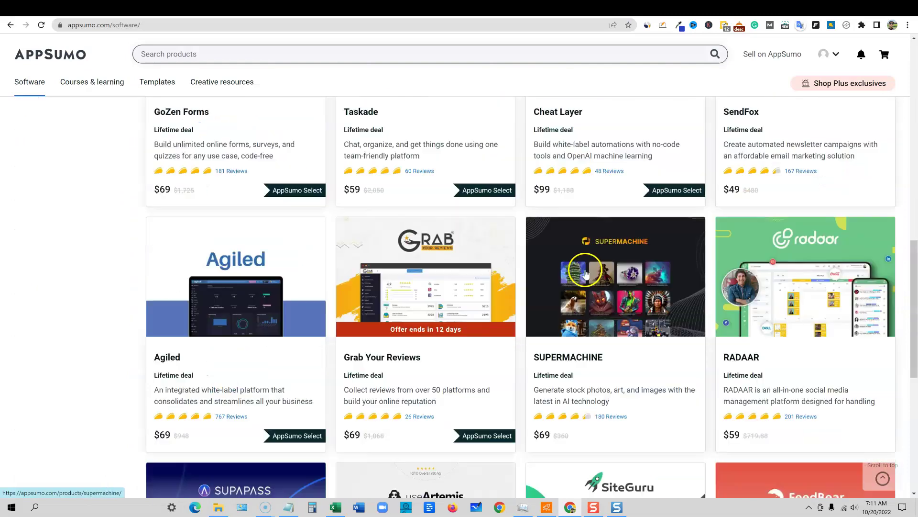
scroll(570, 309, down, 14)
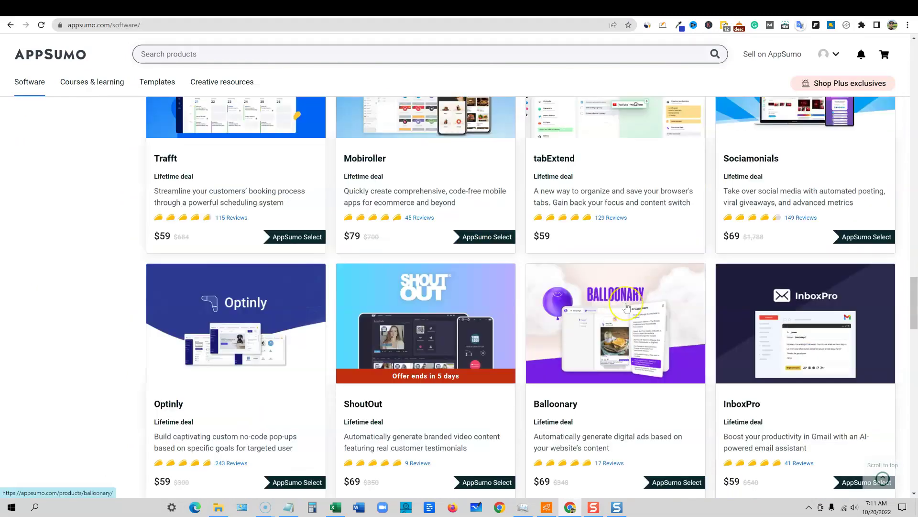
scroll(625, 306, down, 9)
scroll(626, 307, down, 5)
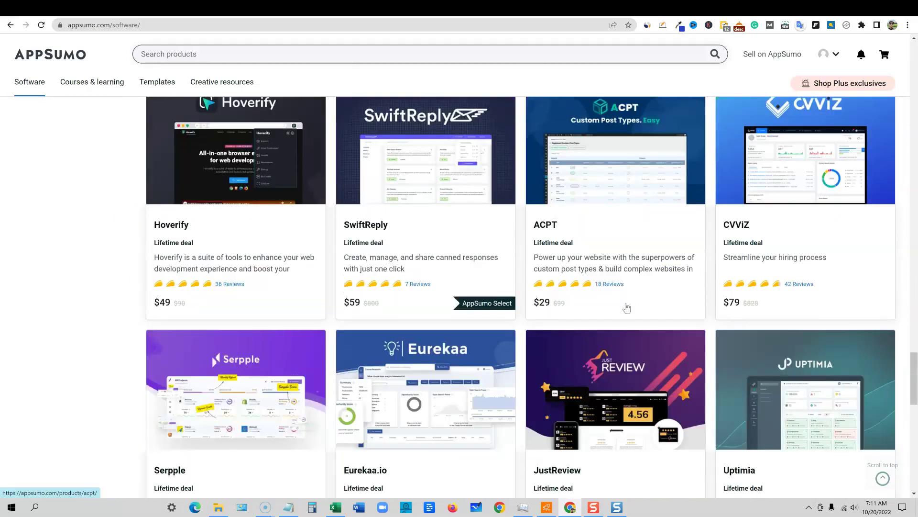
scroll(626, 307, down, 12)
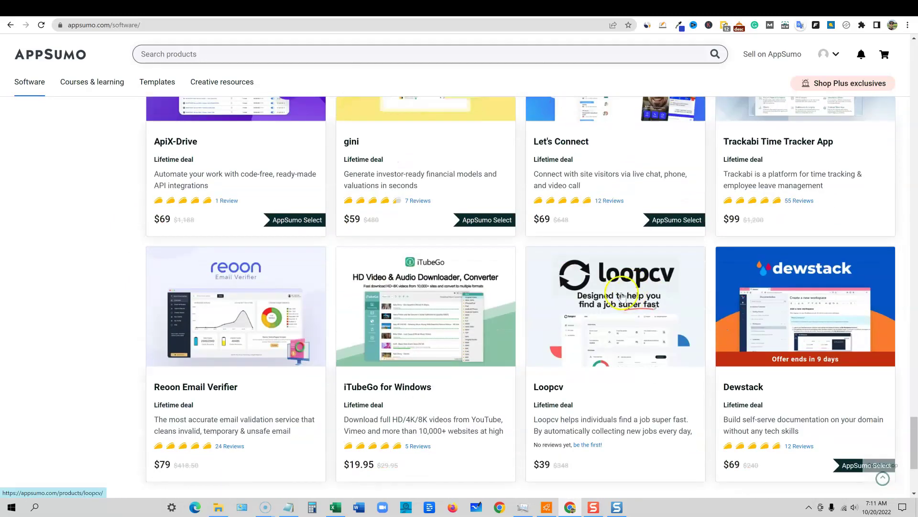
click(300, 56)
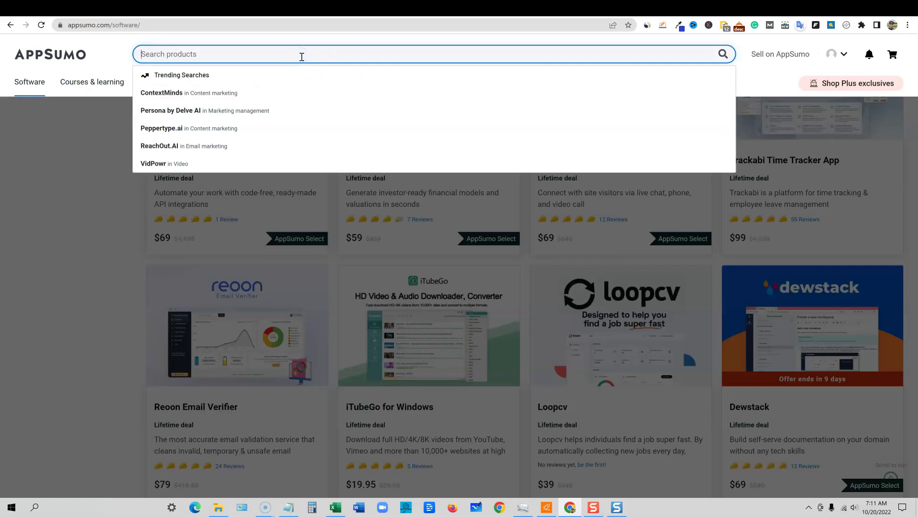
text(lon)
click(177, 91)
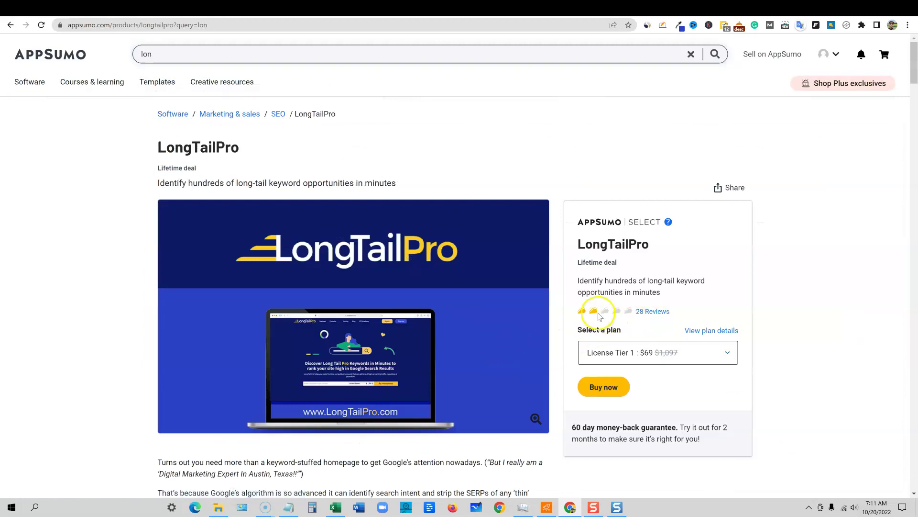
click(652, 313)
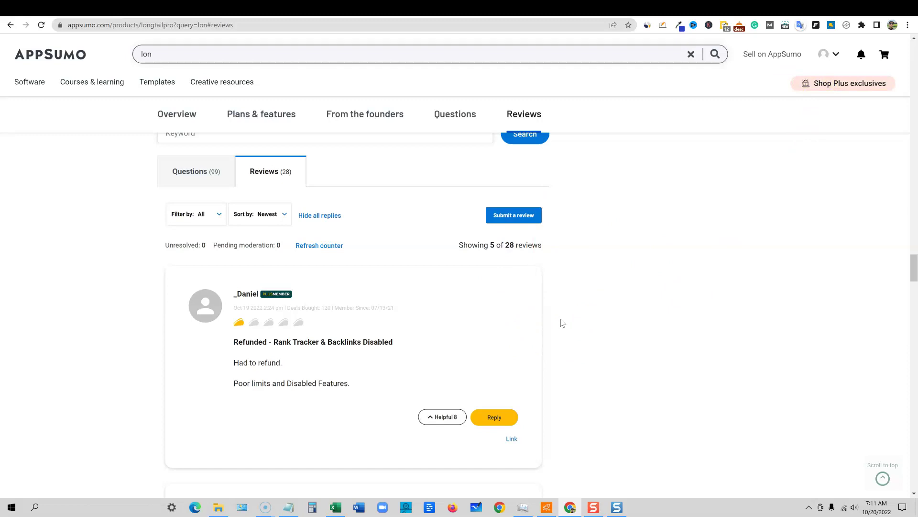
scroll(563, 323, down, 6)
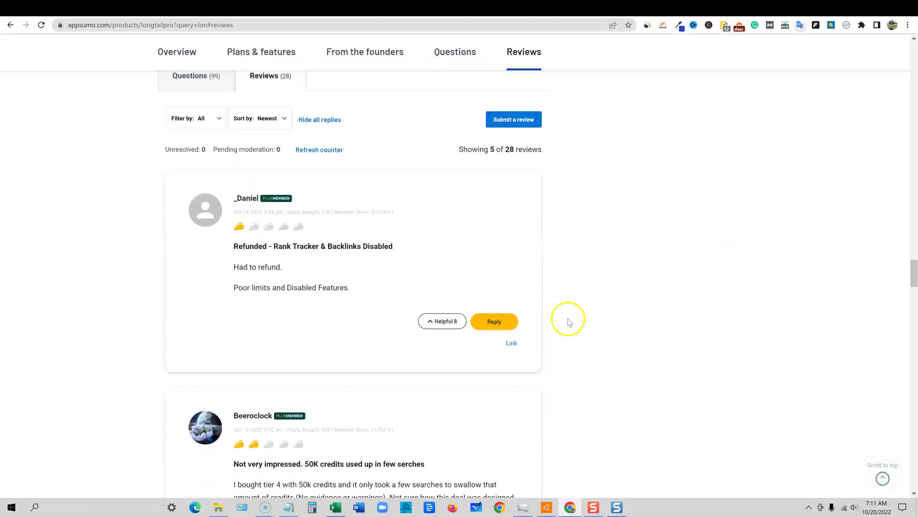
scroll(576, 322, down, 12)
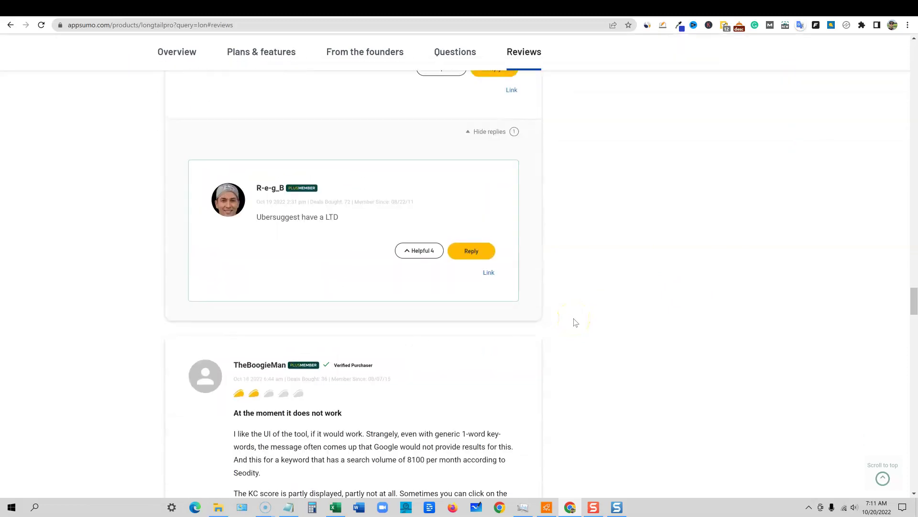
scroll(576, 322, down, 11)
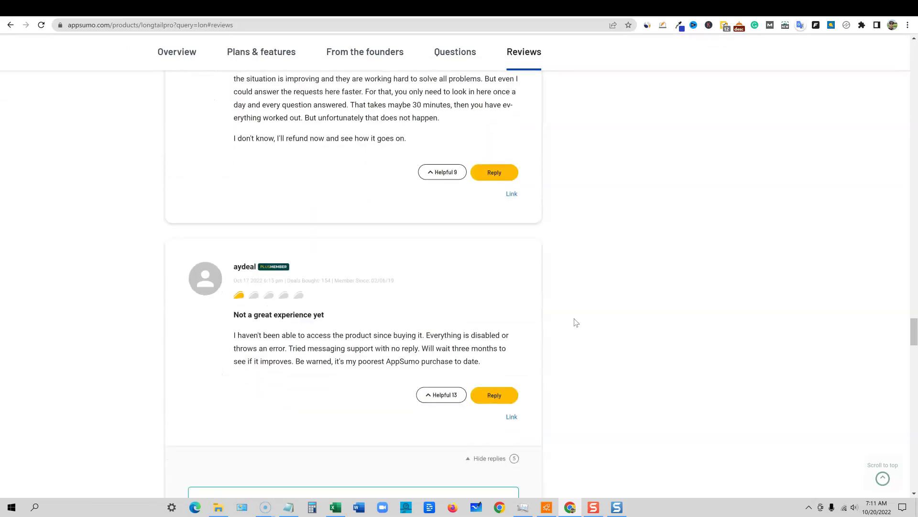
scroll(575, 322, down, 12)
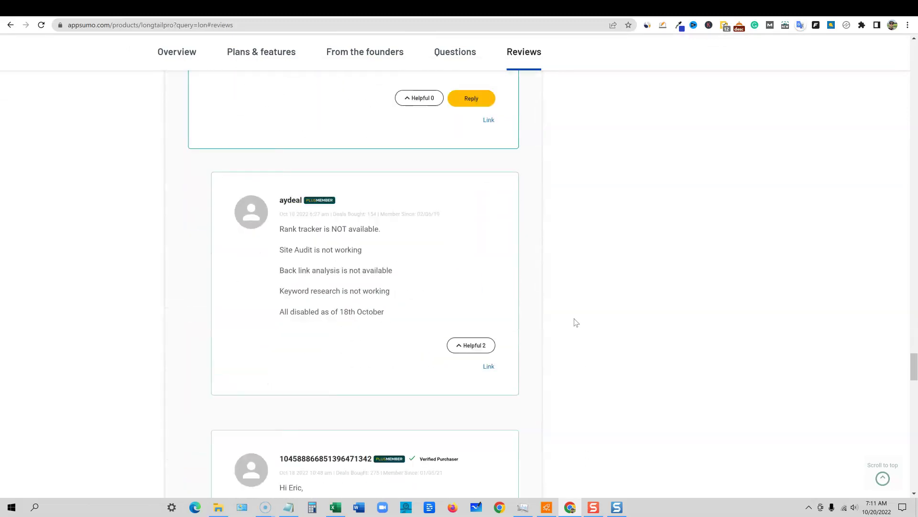
scroll(577, 322, down, 13)
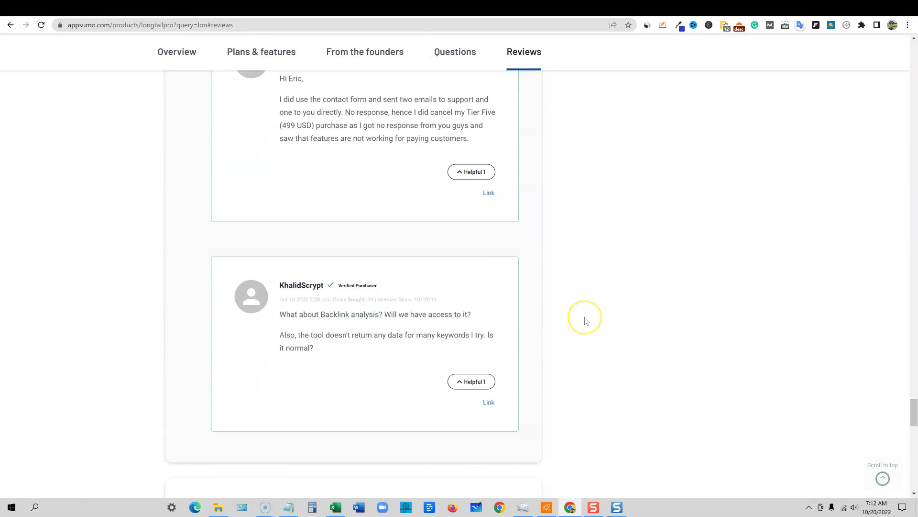
scroll(587, 321, down, 1)
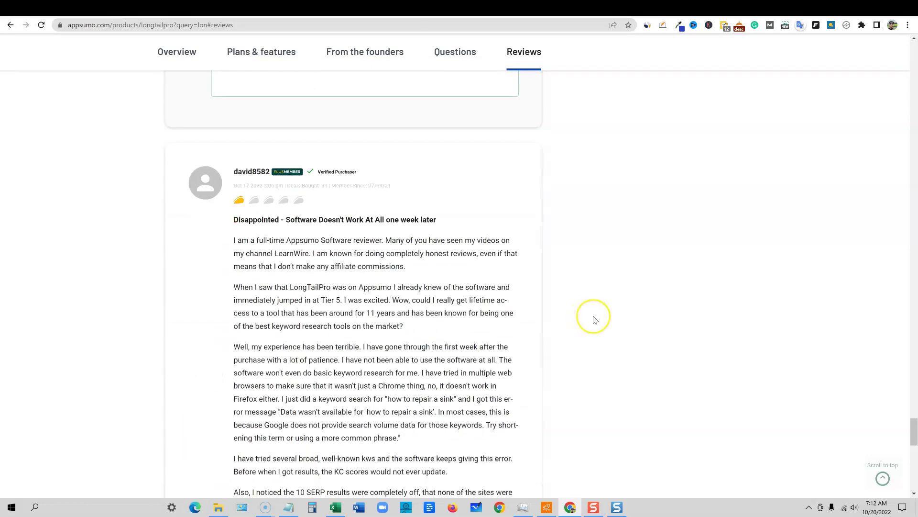
scroll(595, 320, down, 1)
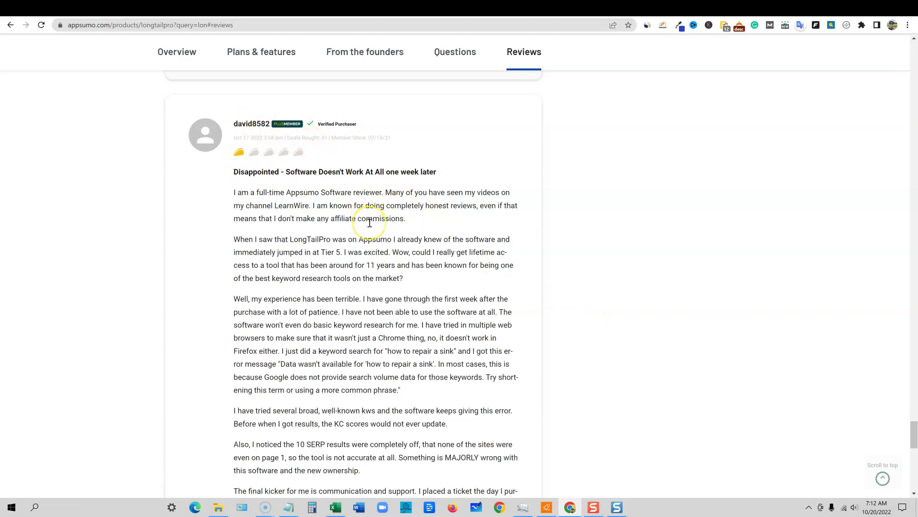
scroll(369, 223, down, 5)
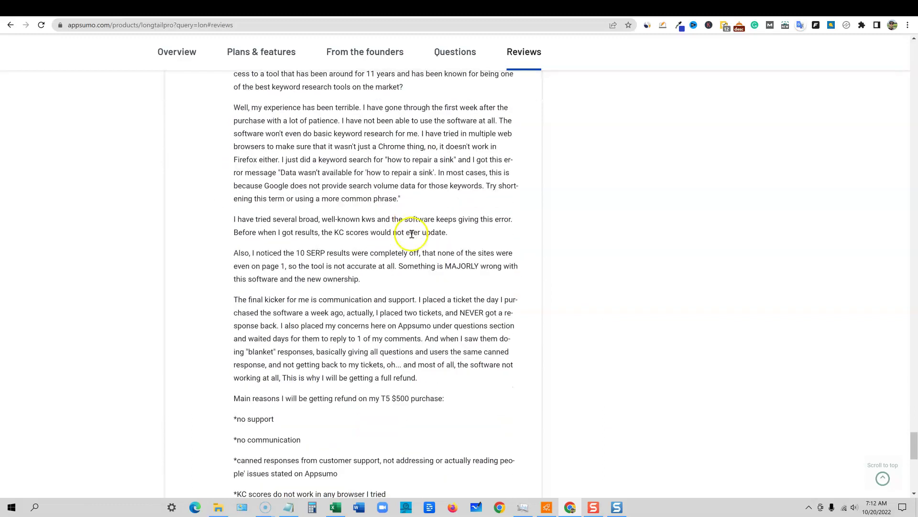
scroll(412, 234, up, 7)
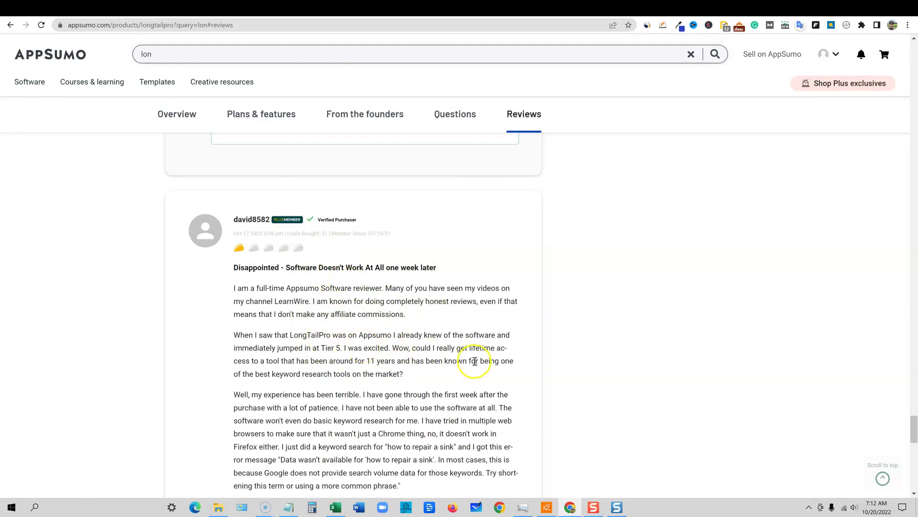
scroll(495, 354, down, 3)
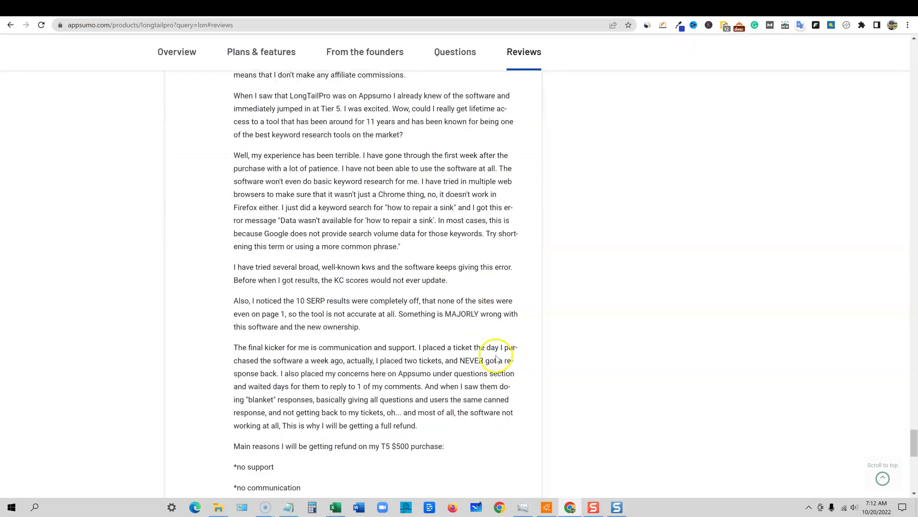
scroll(497, 355, up, 2)
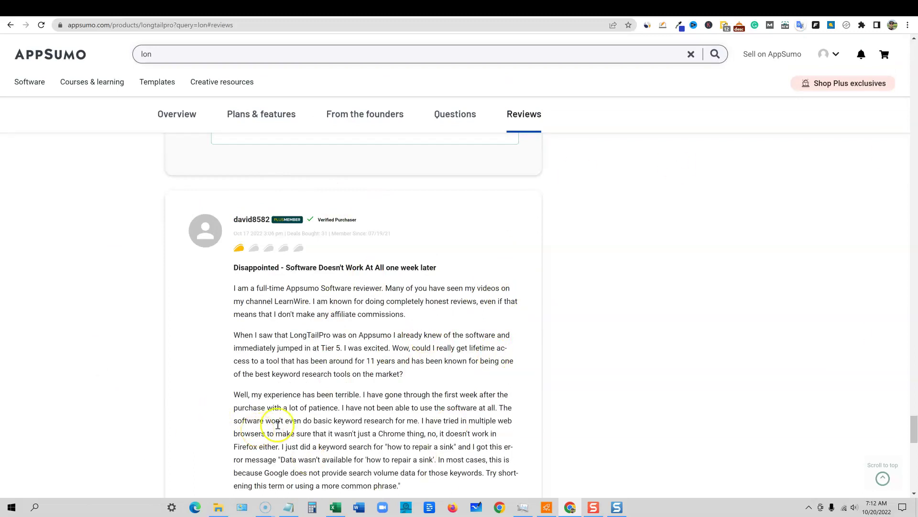
scroll(275, 423, down, 15)
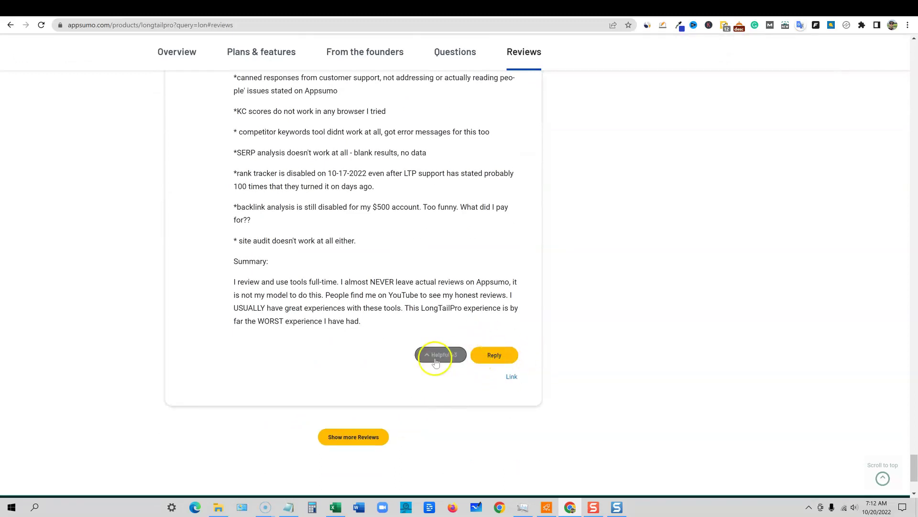
scroll(507, 383, up, 10)
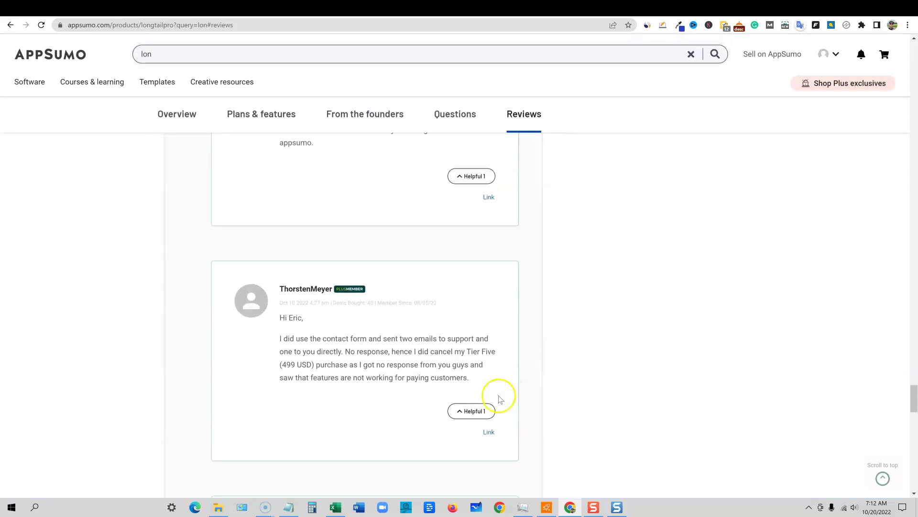
scroll(500, 399, up, 7)
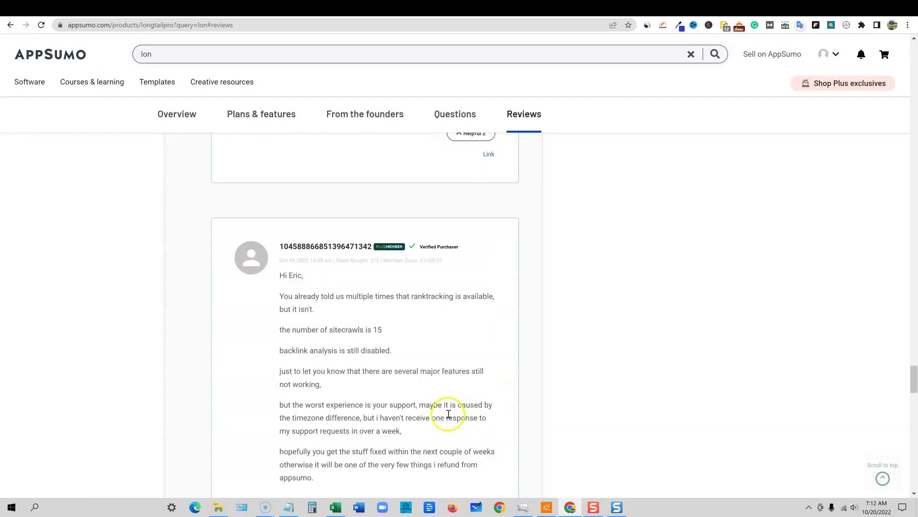
scroll(454, 416, up, 15)
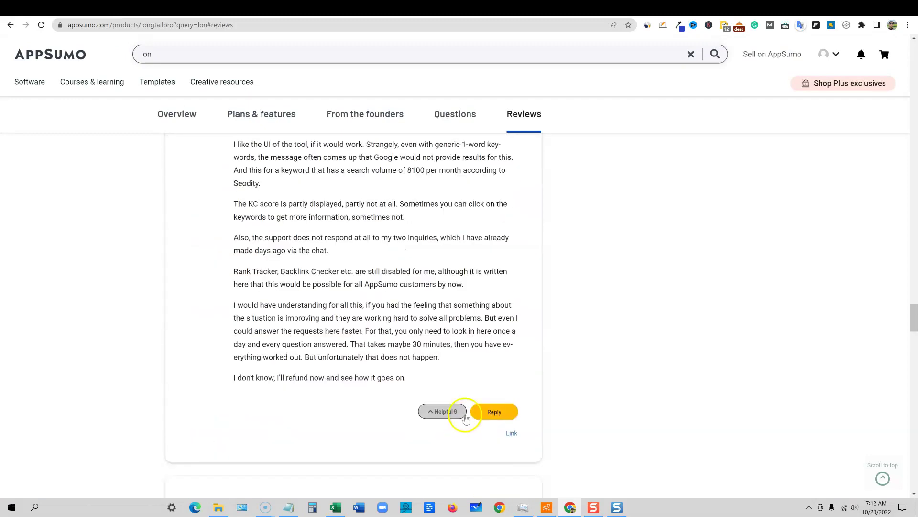
scroll(467, 418, up, 10)
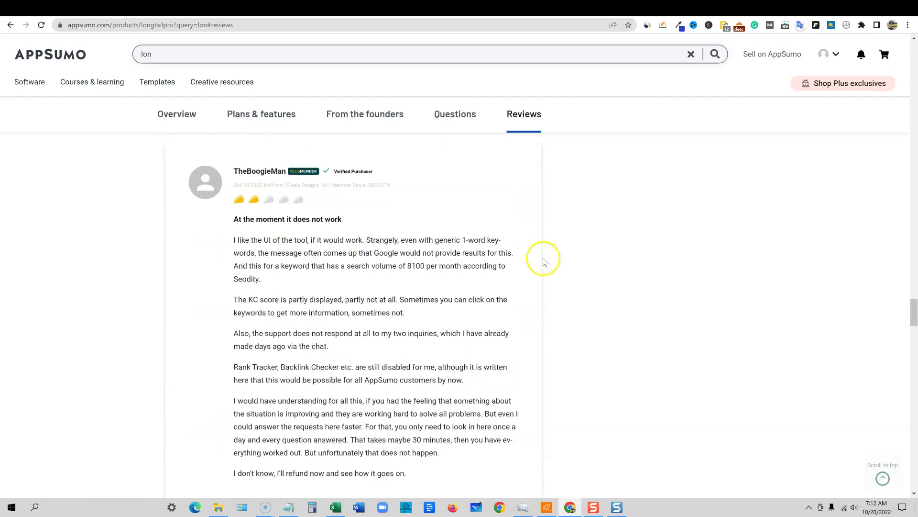
Return to the AppSumo homepage and advance the Spotlight carousel to the Peppertype.ai deal.
click(45, 66)
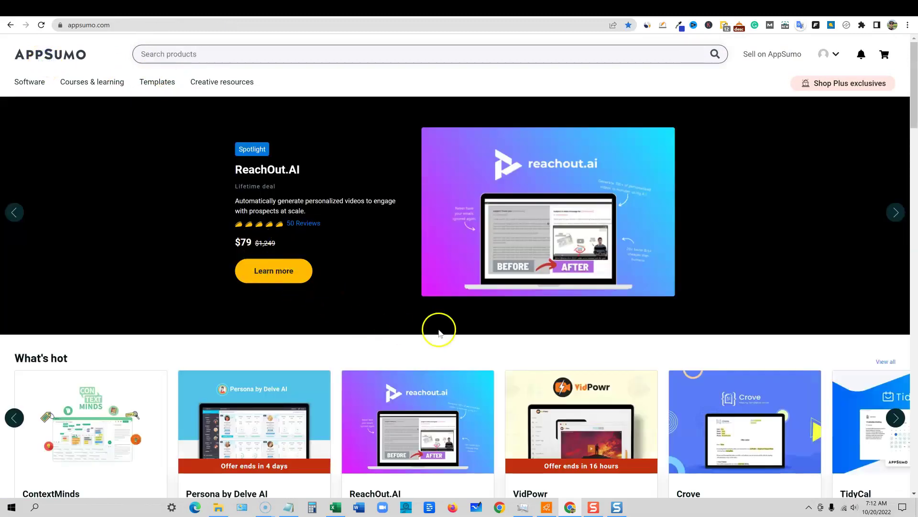
click(894, 214)
click(895, 214)
click(895, 214)
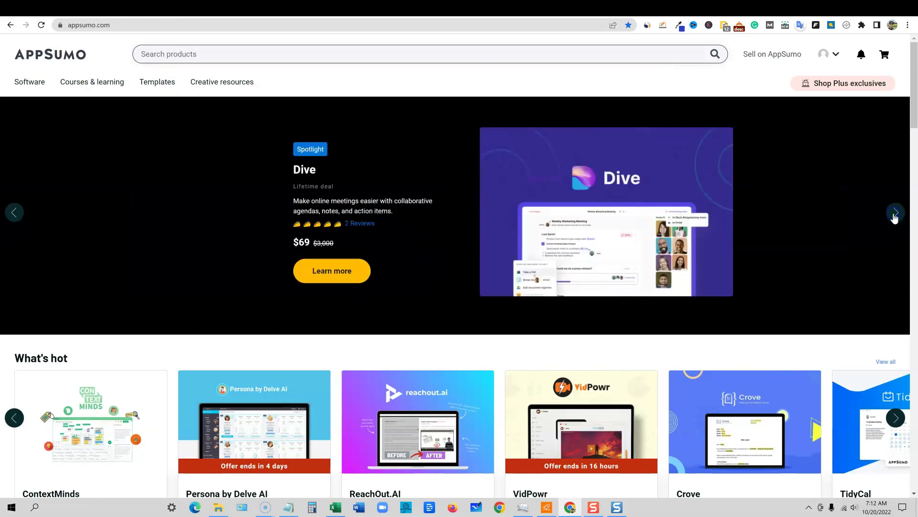
click(894, 214)
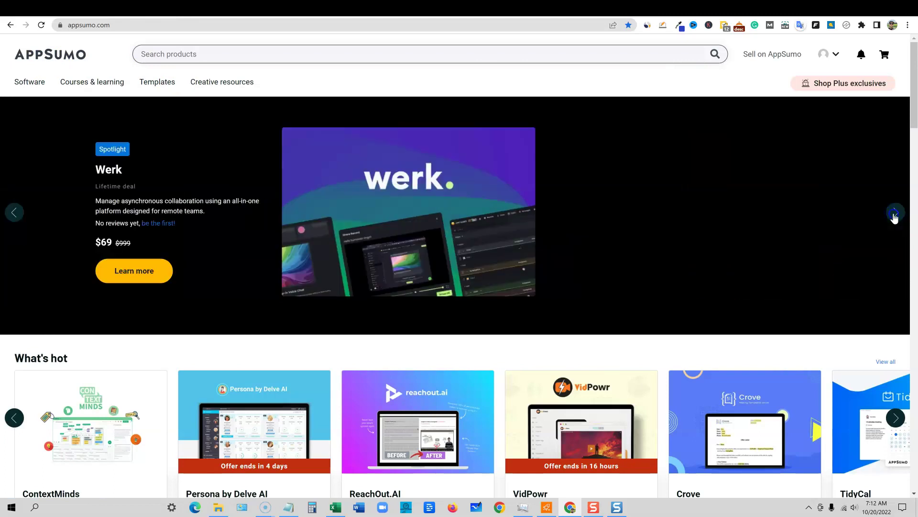
click(895, 214)
click(895, 214)
click(536, 207)
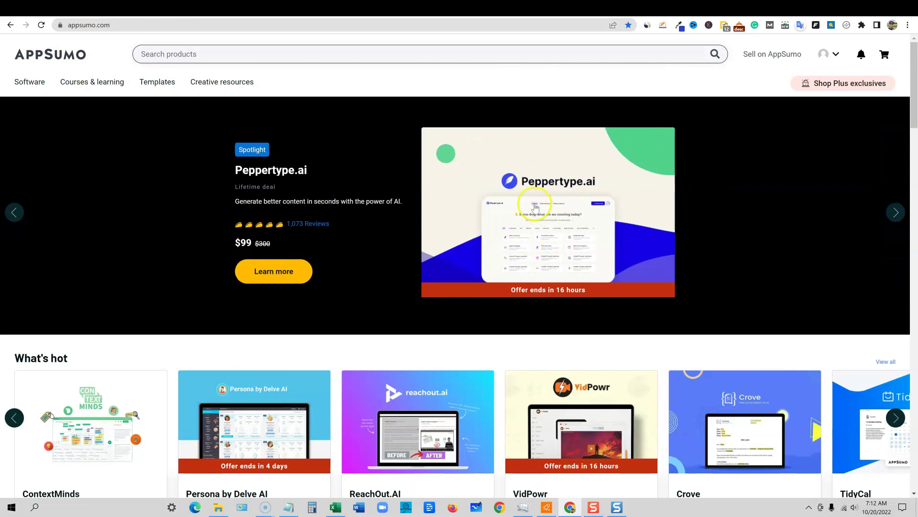
Open the Peppertype.ai deal page and highlight its 'Offer ends in 16 hours' deadline.
click(293, 170)
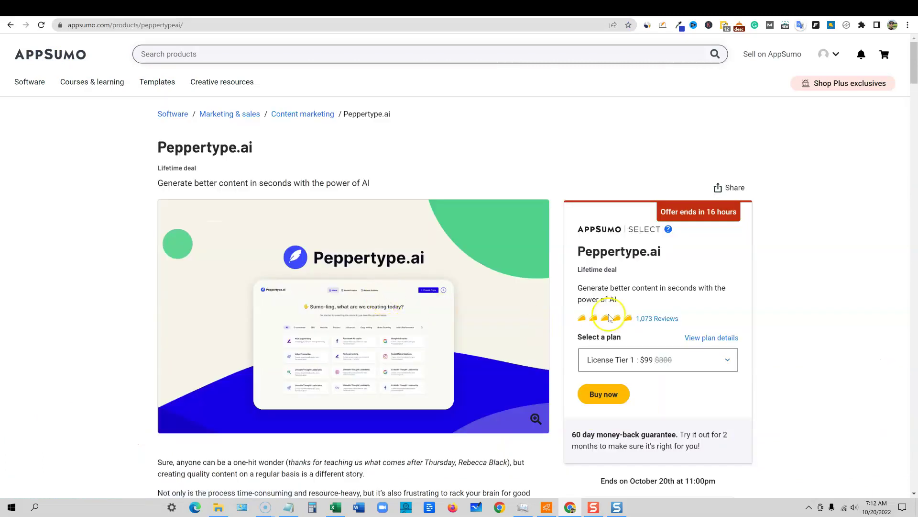
drag(754, 210, 653, 218)
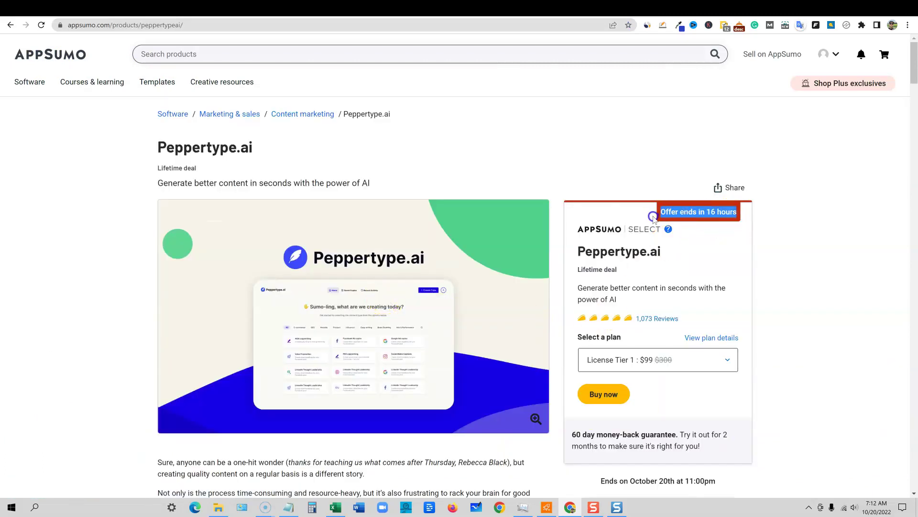
click(588, 200)
click(760, 217)
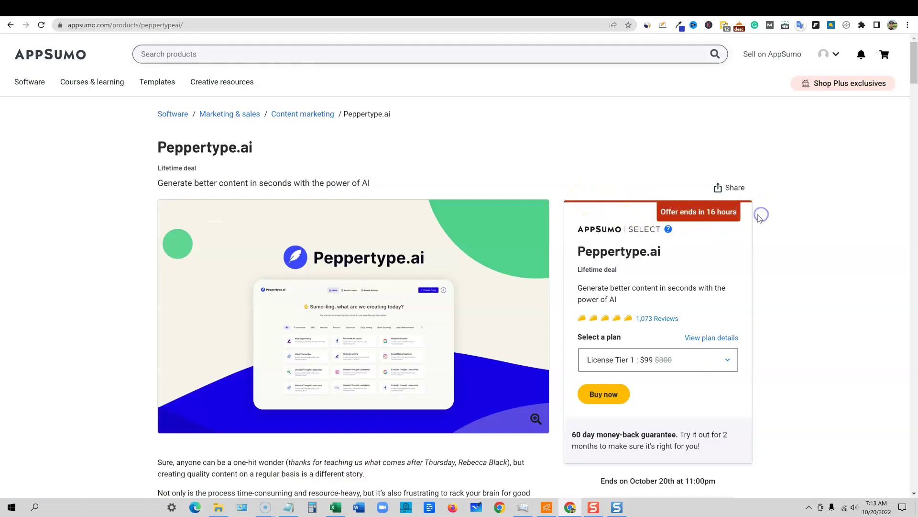
drag(745, 223, 660, 210)
click(756, 215)
Review the $99, $249 and $399 license tiers, keeping License Tier 1 selected.
click(728, 364)
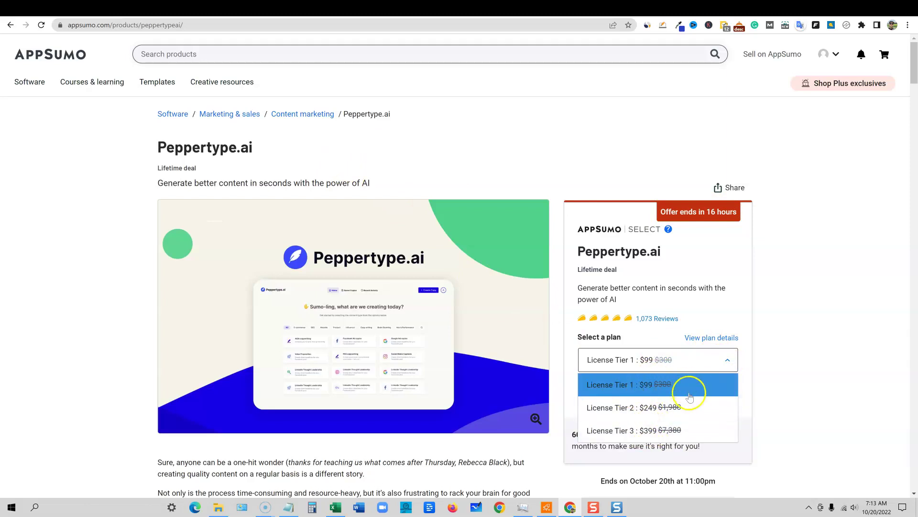
click(791, 306)
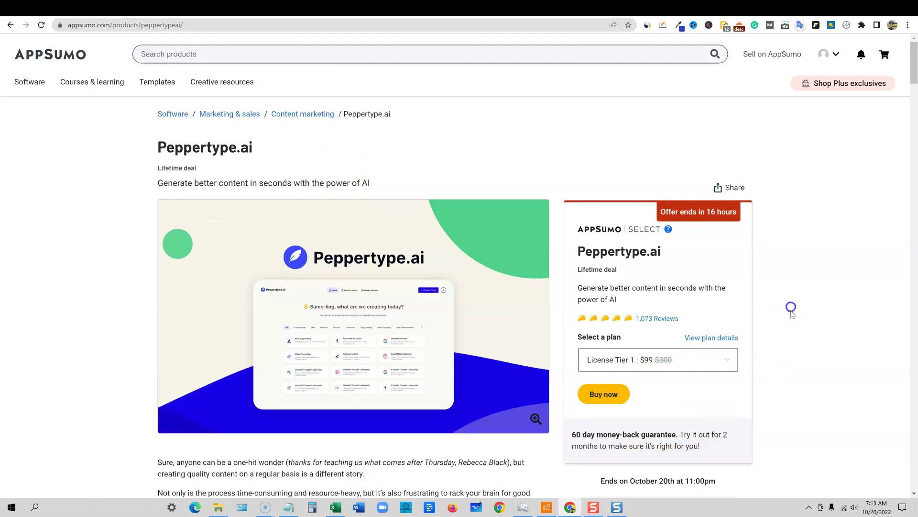
scroll(790, 335, down, 2)
scroll(779, 335, up, 8)
In Scalenut, scroll through the AI-Powered Templates grid, then go back to the Dashboard.
click(549, 10)
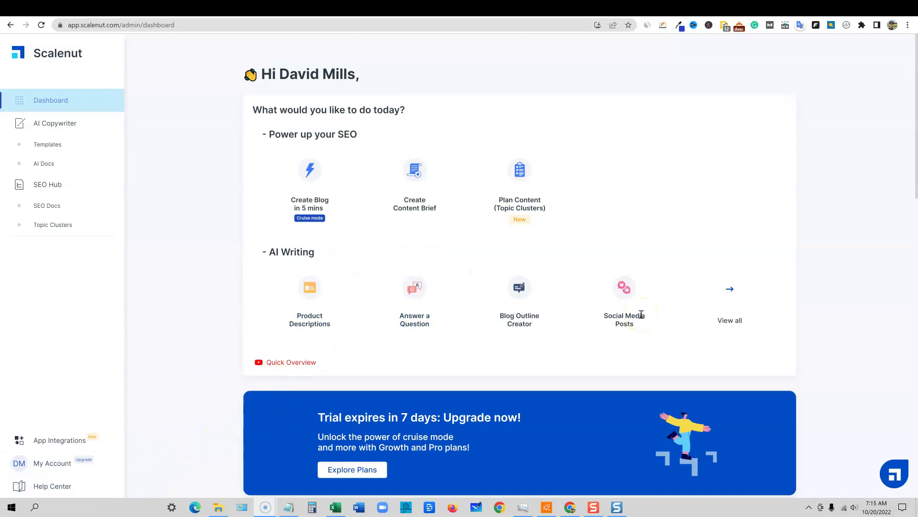
click(45, 144)
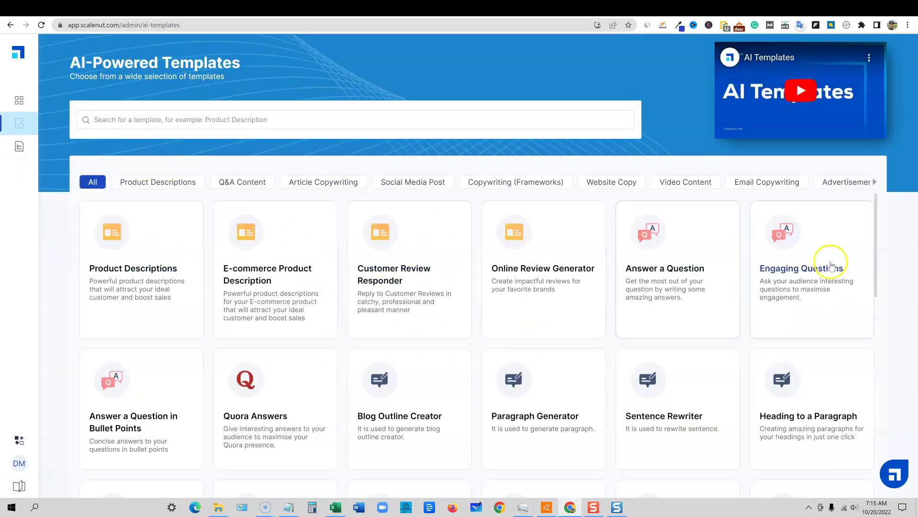
scroll(498, 316, down, 5)
scroll(499, 316, down, 10)
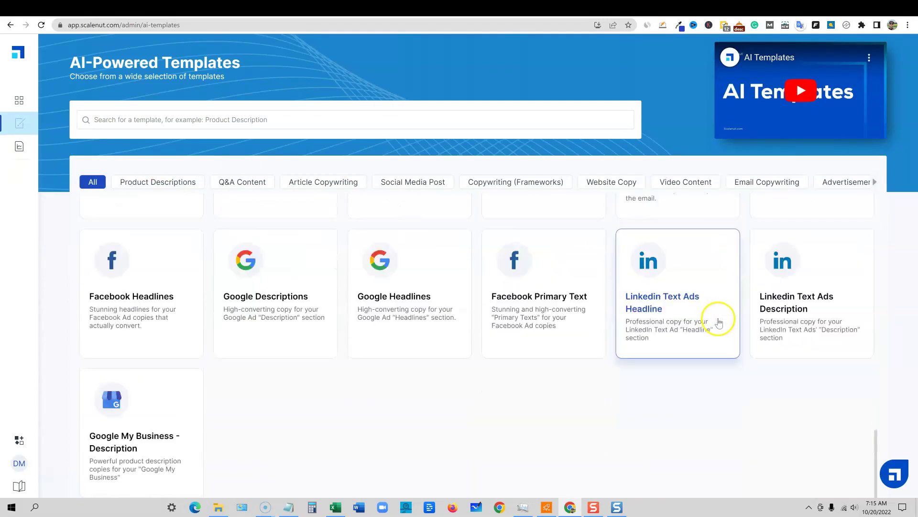
scroll(496, 290, up, 15)
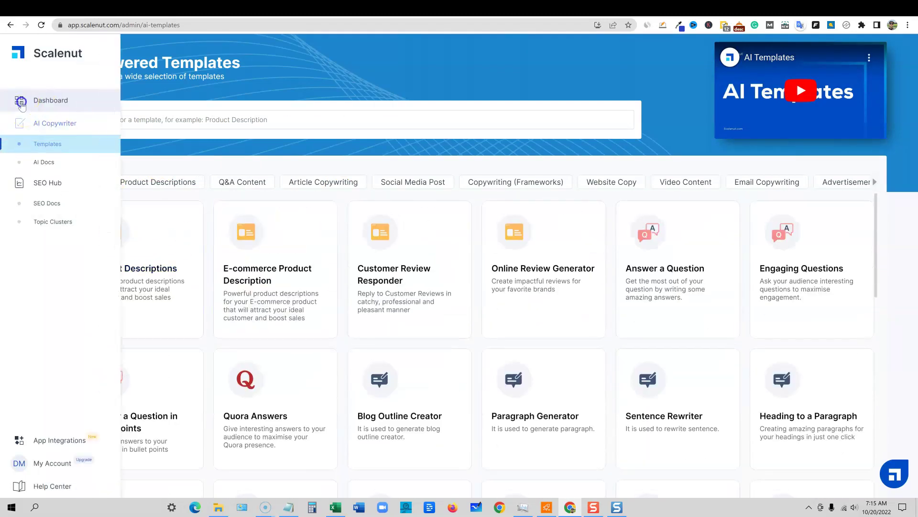
click(48, 100)
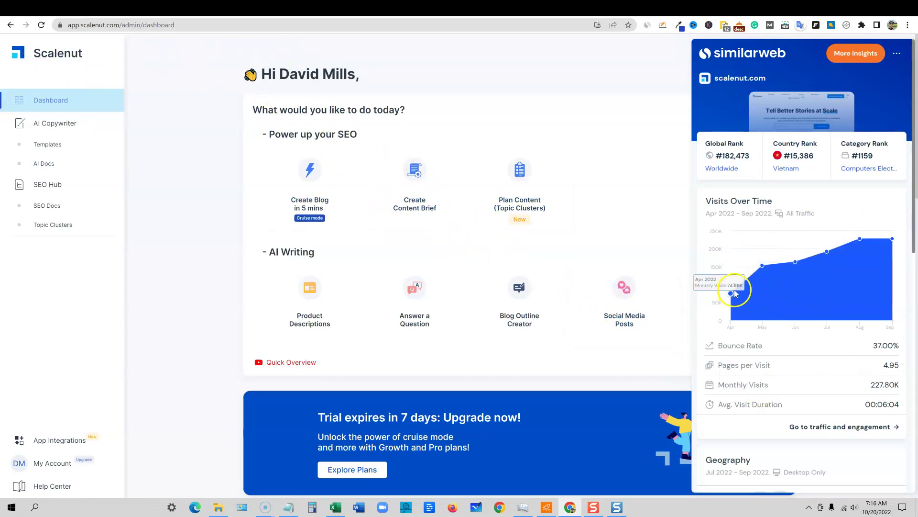
Review scalenut.com's Similarweb Visits Over Time chart, close the panel, and open Plan Content (Topic Clusters).
mouse_move(763, 268)
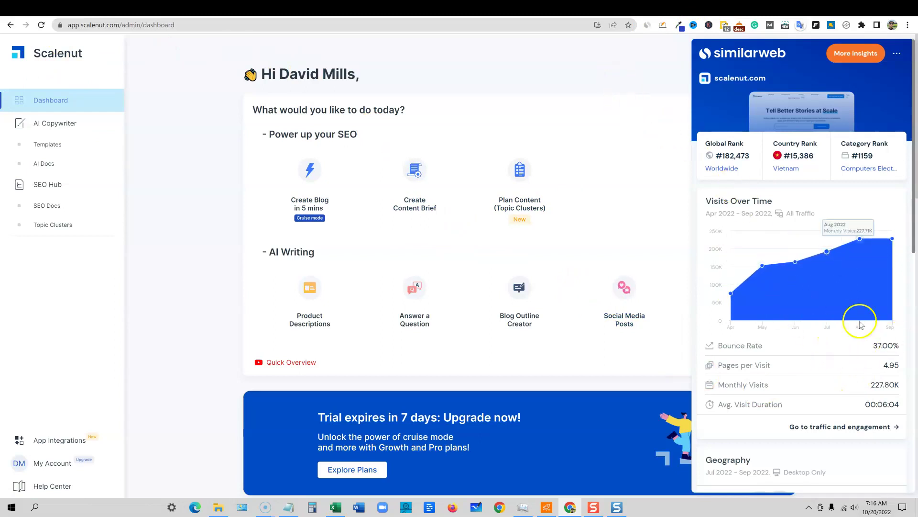
mouse_move(799, 324)
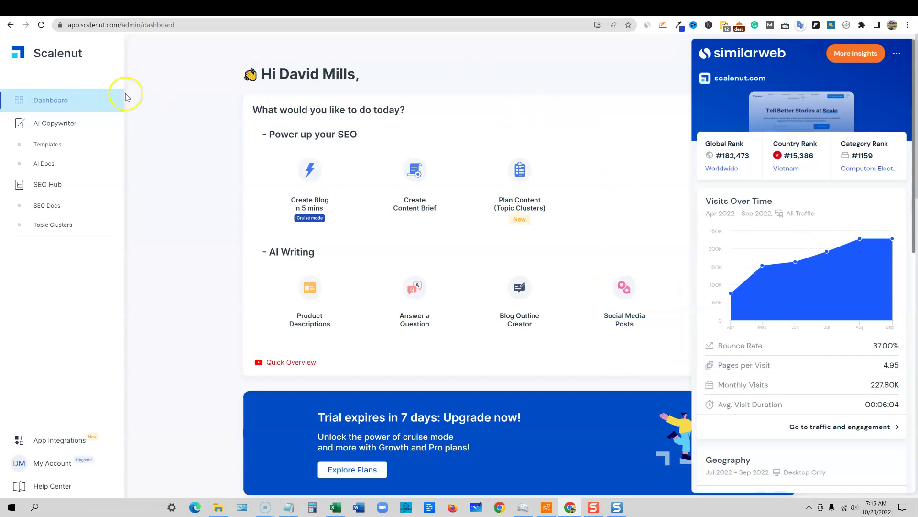
click(515, 71)
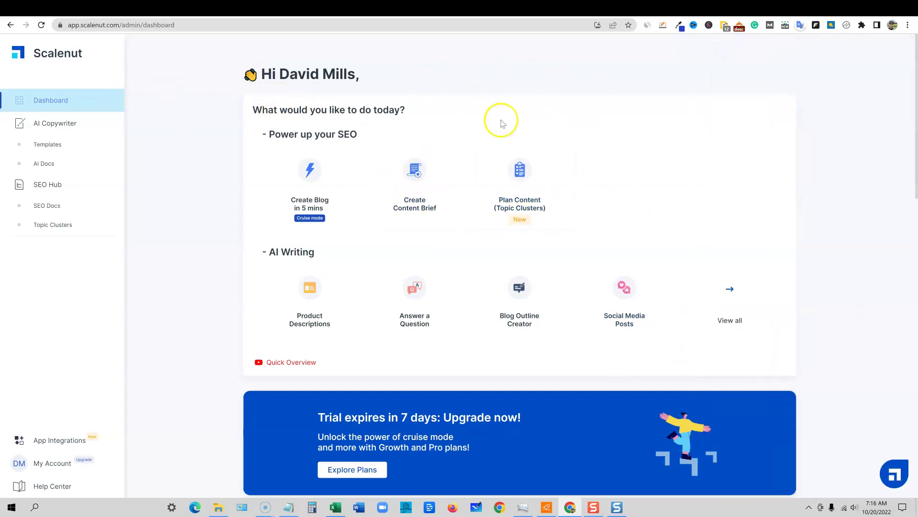
click(528, 202)
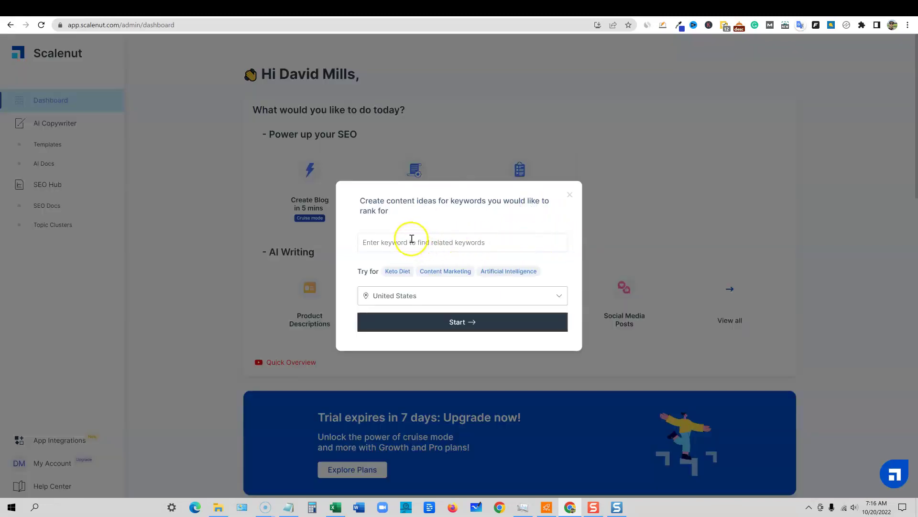
Enter 'side hustle' as the keyword for United States and start generating its topic clusters.
text(side)
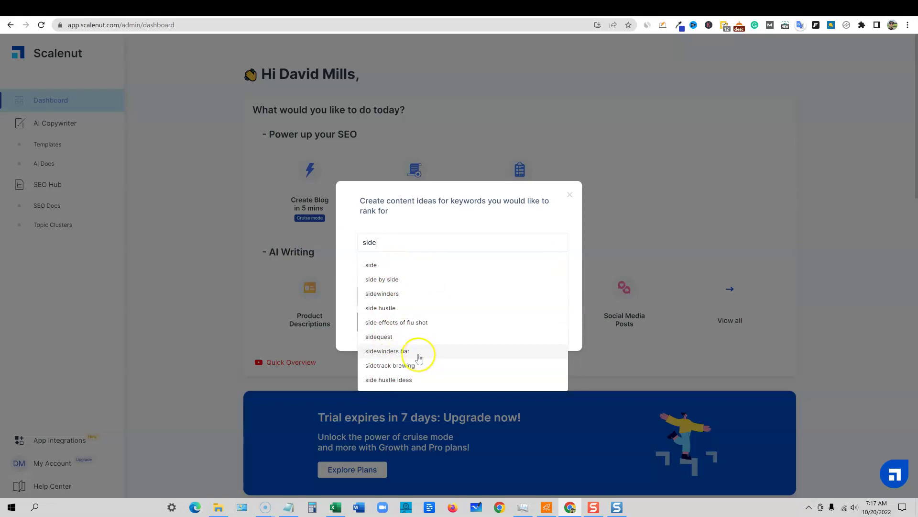
click(388, 308)
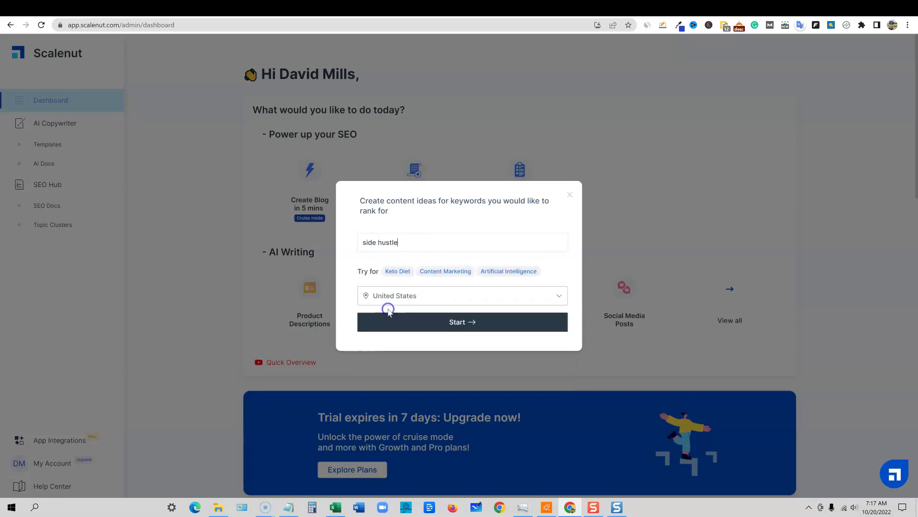
click(455, 323)
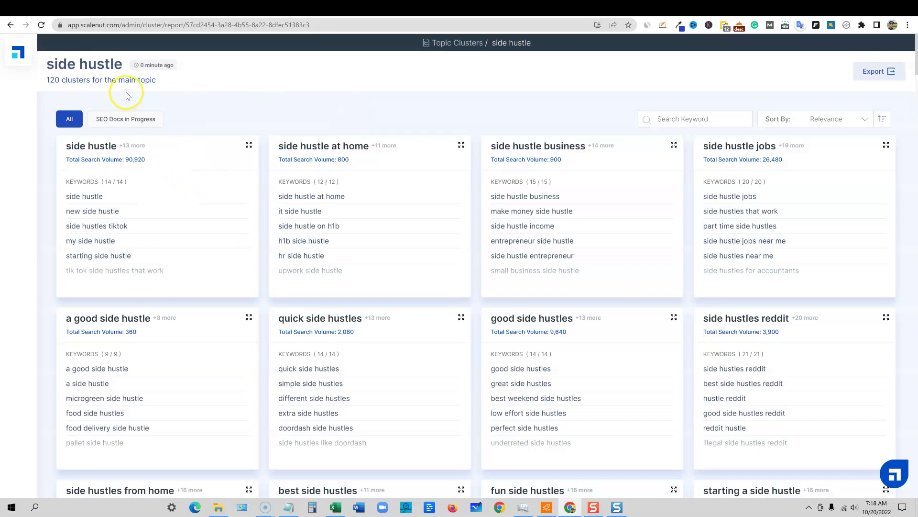
mouse_move(601, 197)
mouse_move(334, 159)
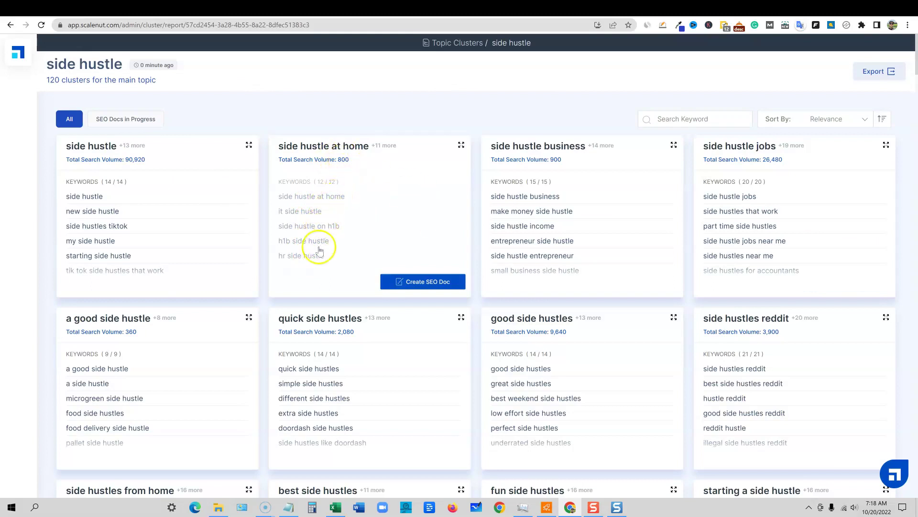
mouse_move(504, 180)
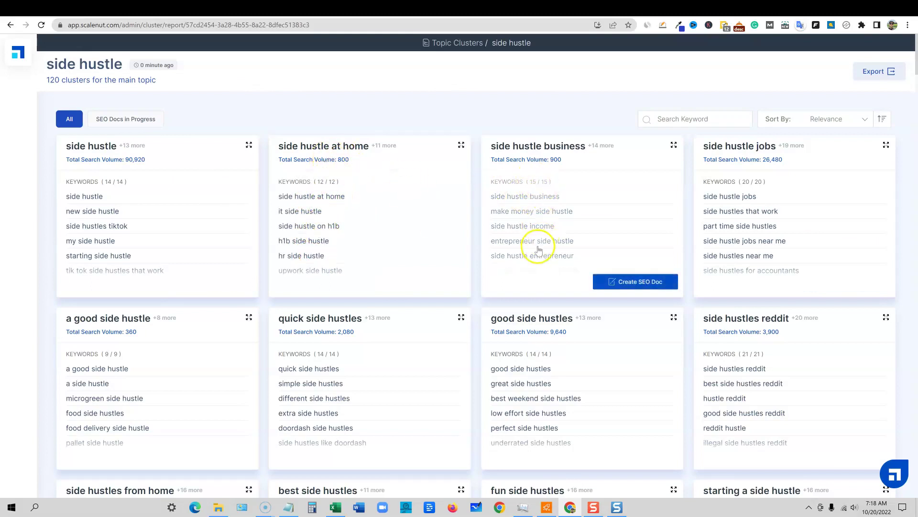
mouse_move(139, 204)
scroll(430, 352, down, 3)
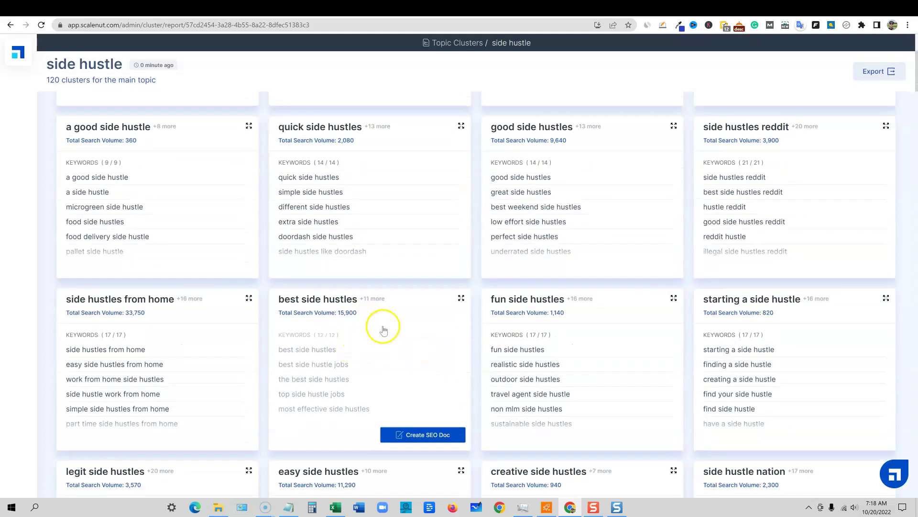
scroll(384, 327, up, 4)
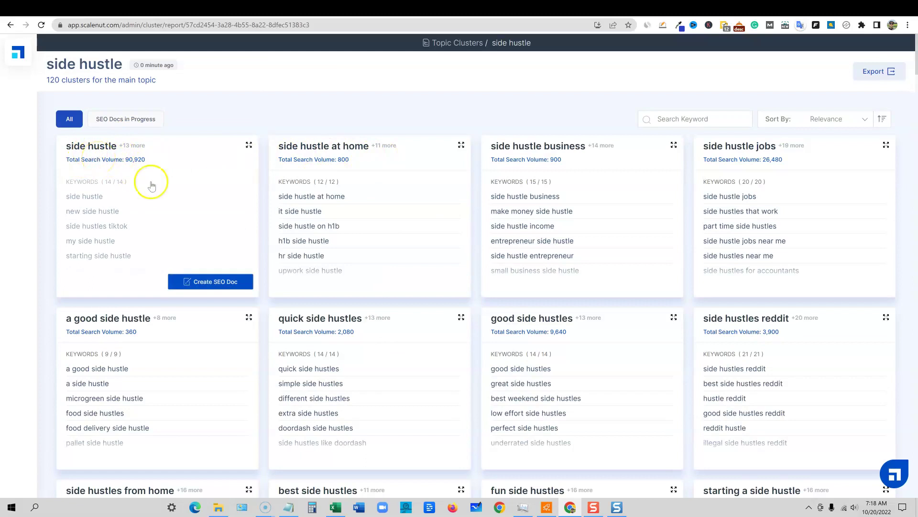
mouse_move(498, 210)
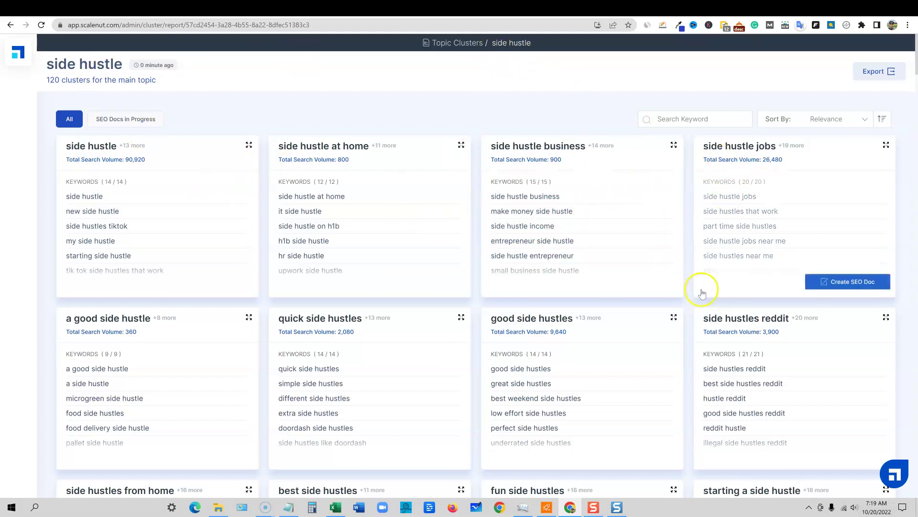
scroll(703, 289, down, 3)
scroll(704, 296, down, 14)
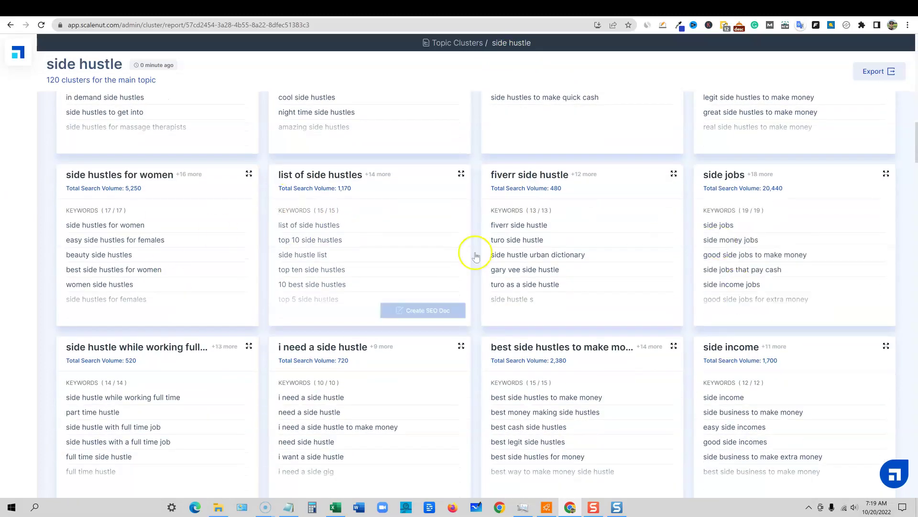
scroll(600, 287, up, 6)
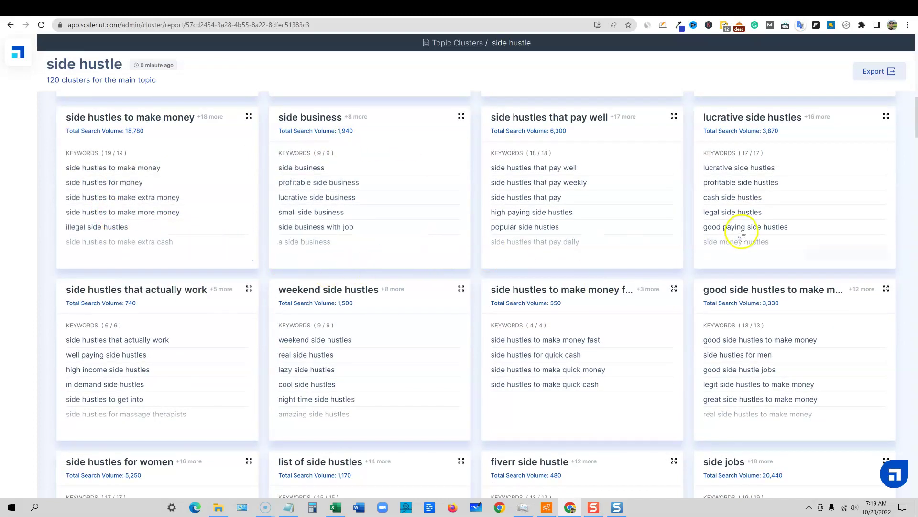
scroll(741, 232, up, 2)
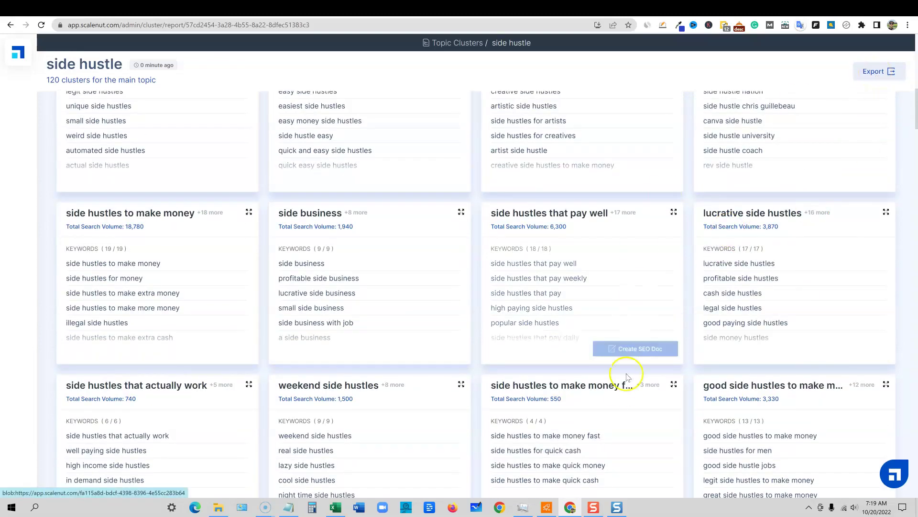
In Excel's side hustle_cluster_report sheet, inspect keywords, selecting B36, the teachers keywords and row 94.
click(335, 507)
click(146, 175)
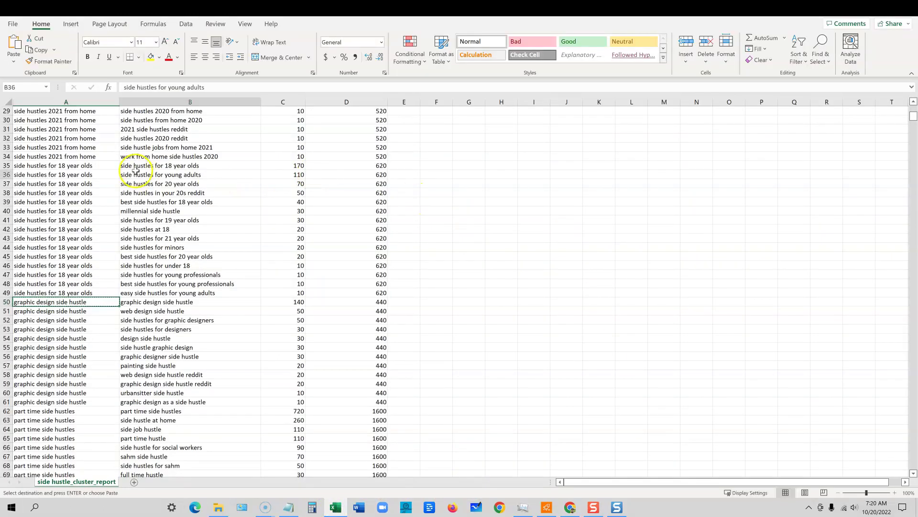
scroll(220, 230, up, 9)
scroll(222, 232, down, 6)
scroll(223, 230, down, 20)
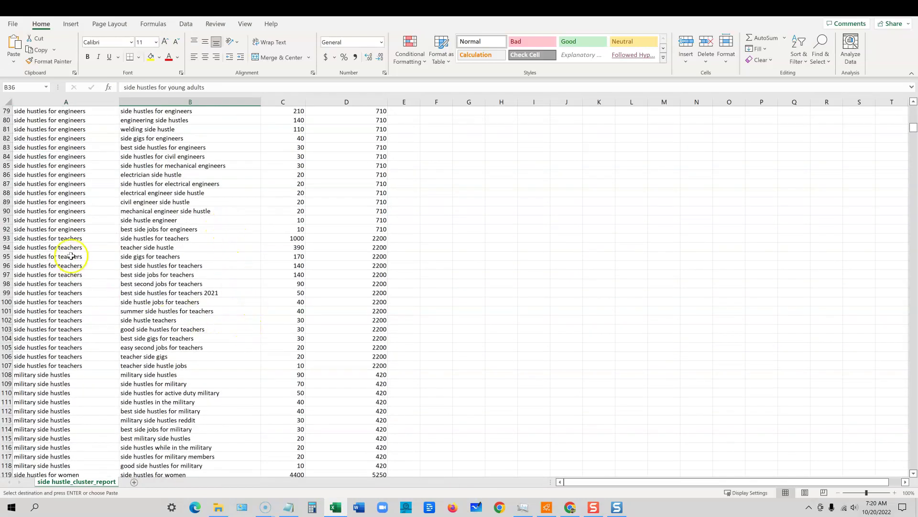
mouse_move(180, 246)
mouse_down()
mouse_move(164, 322)
mouse_move(173, 248)
mouse_up()
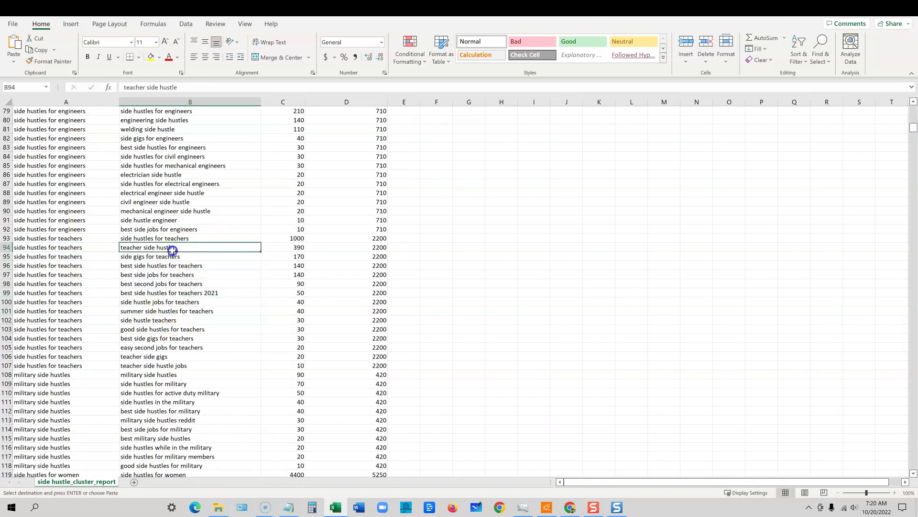
drag(378, 247, 40, 247)
scroll(250, 262, up, 6)
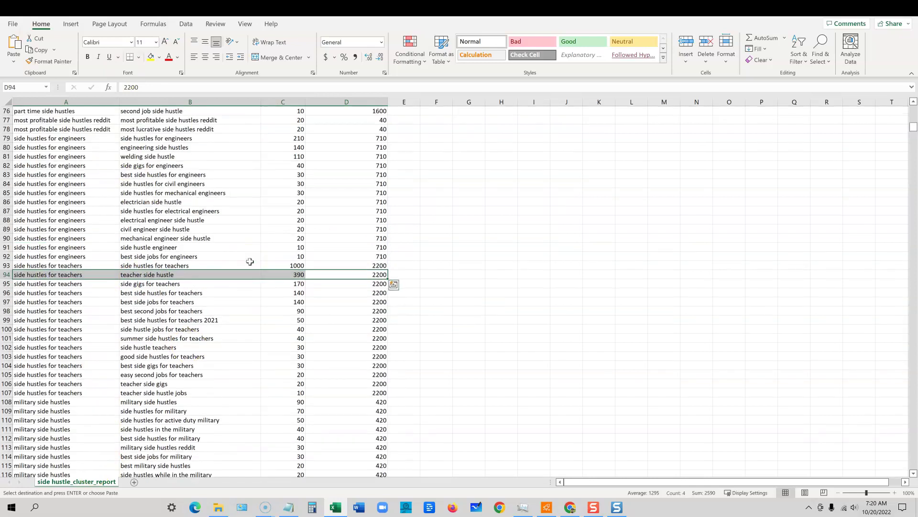
scroll(250, 261, up, 20)
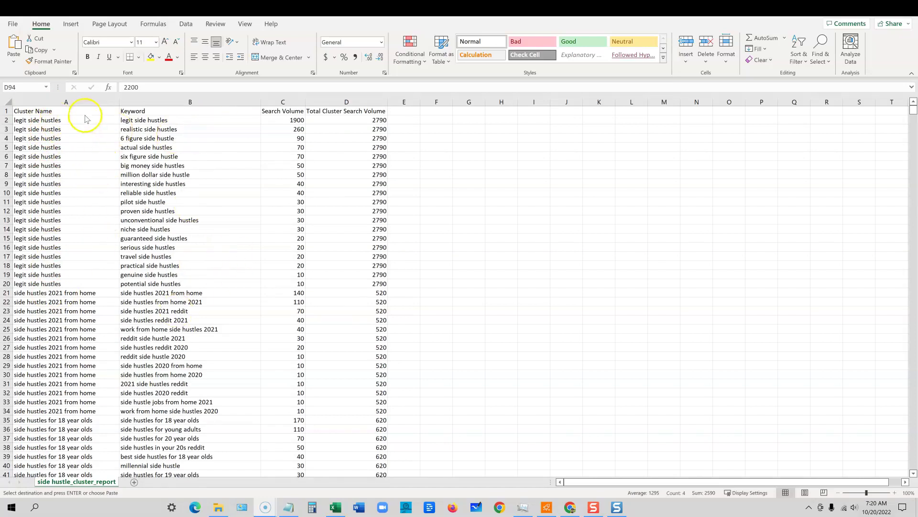
Fill the legit side hustles rows A2:D20 yellow.
drag(83, 119, 154, 285)
drag(215, 281, 362, 283)
click(151, 58)
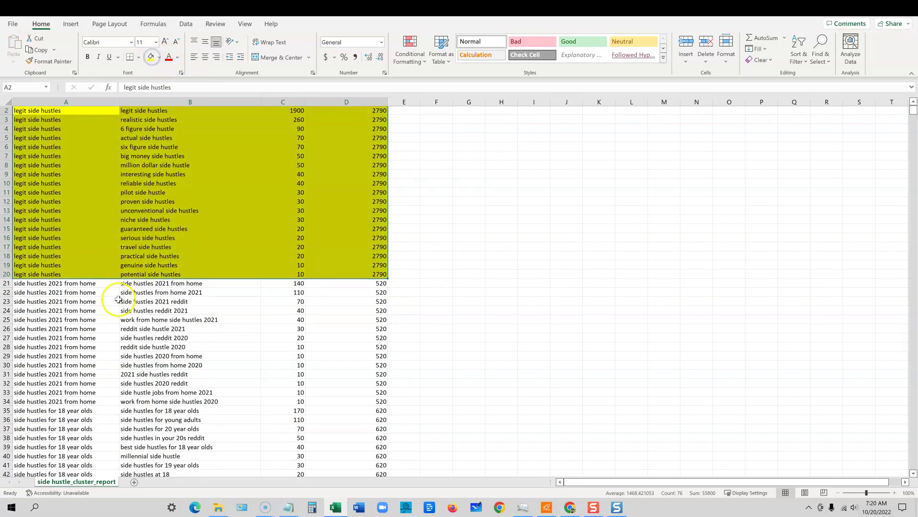
Fill the side hustles 2021 from home rows A21:D34 grey.
scroll(96, 263, down, 3)
drag(76, 210, 355, 328)
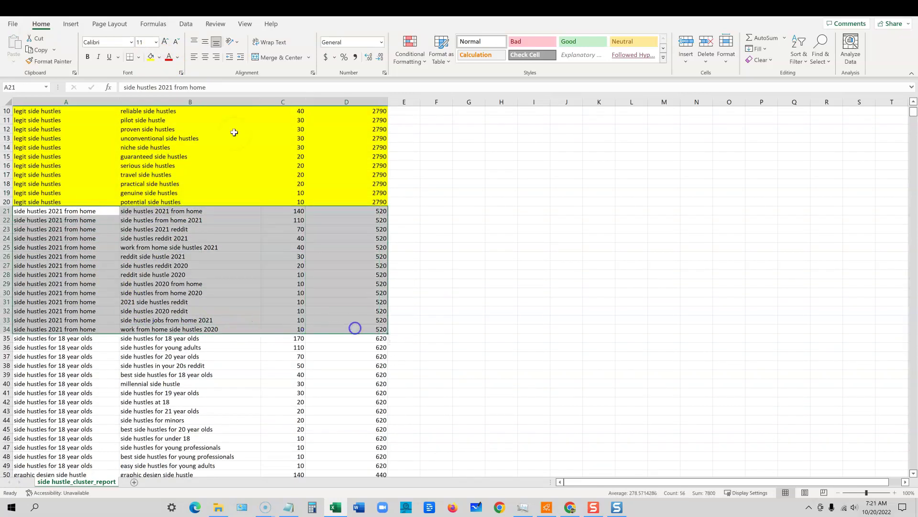
click(159, 57)
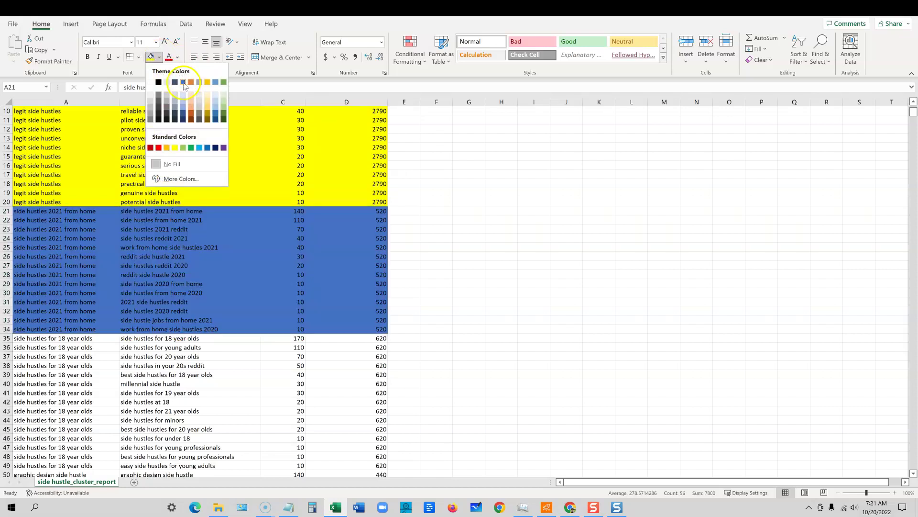
click(199, 82)
Fill the side hustles for 18 year olds rows A35:D49 orange.
scroll(82, 287, down, 3)
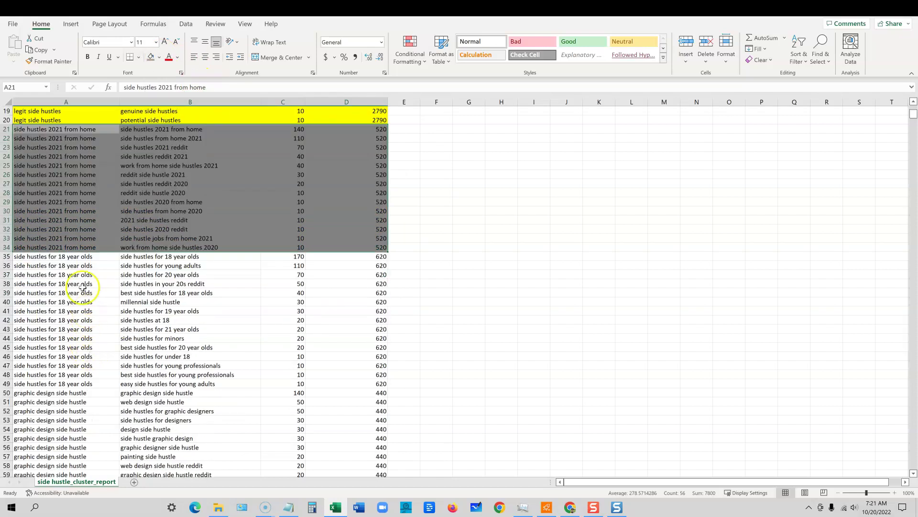
drag(77, 256, 378, 383)
click(159, 56)
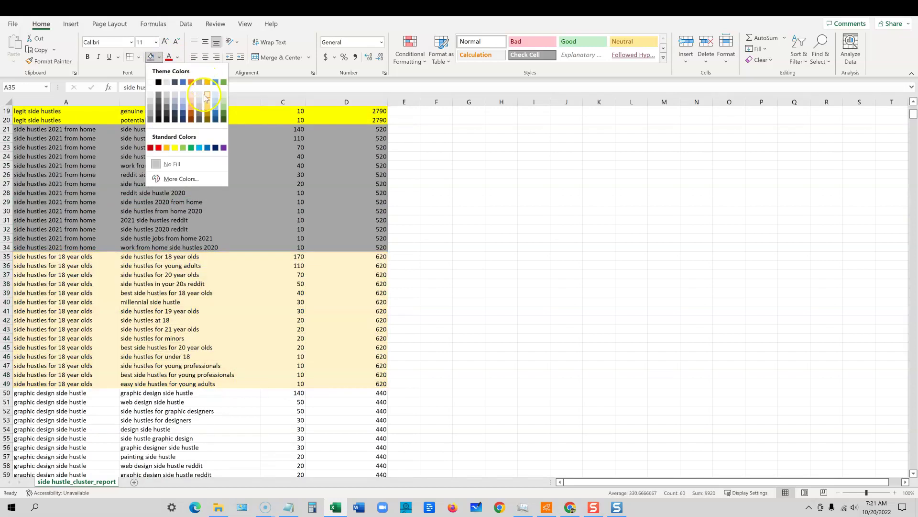
click(191, 102)
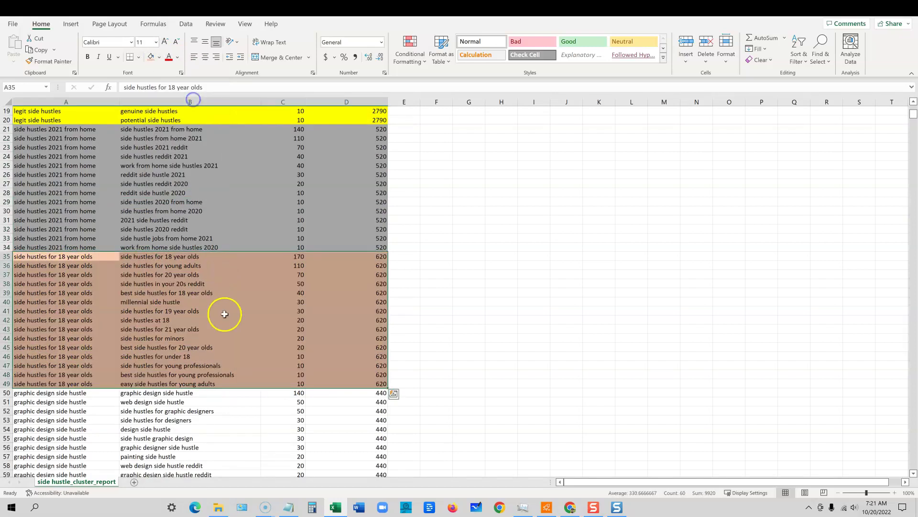
scroll(221, 313, down, 5)
scroll(222, 314, up, 5)
scroll(223, 315, up, 6)
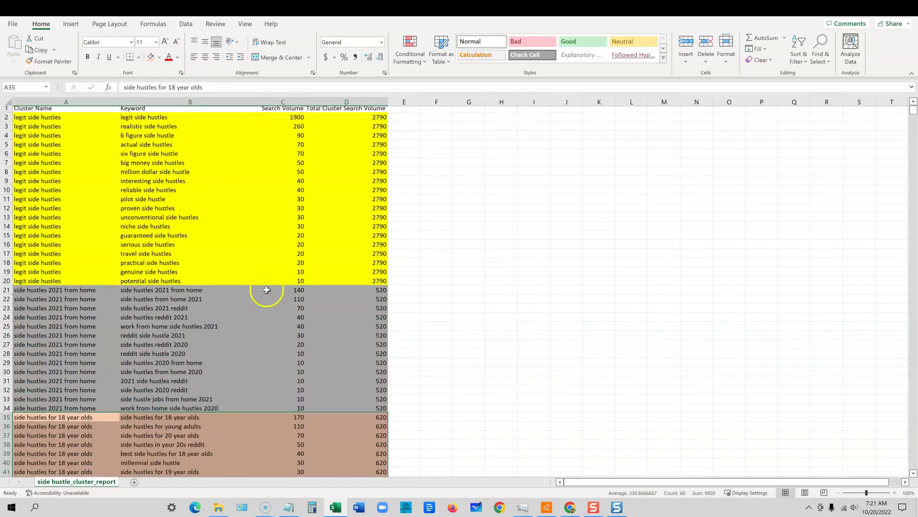
click(358, 219)
drag(404, 122, 43, 284)
click(236, 231)
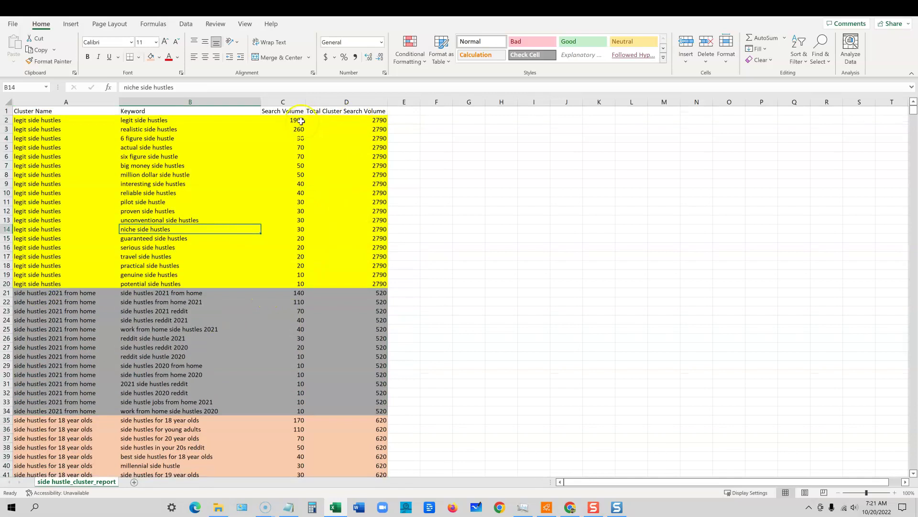
click(155, 120)
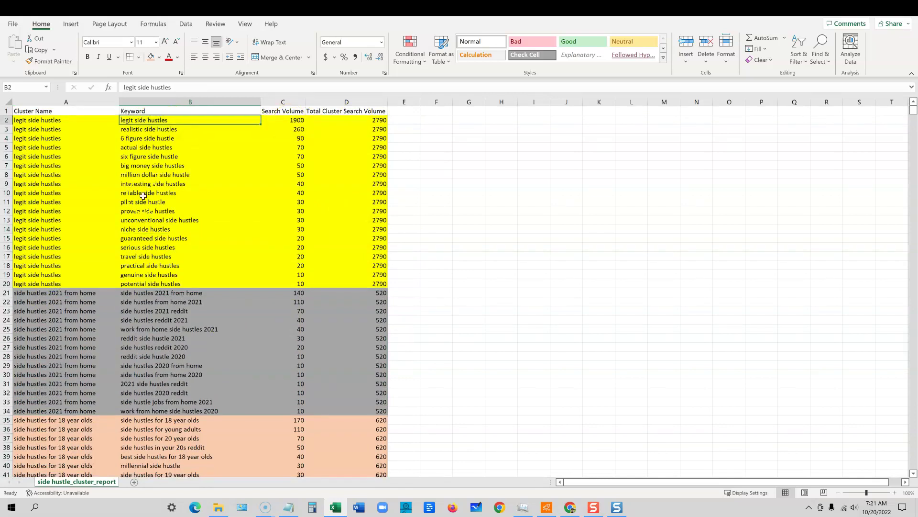
drag(53, 119, 127, 119)
click(376, 119)
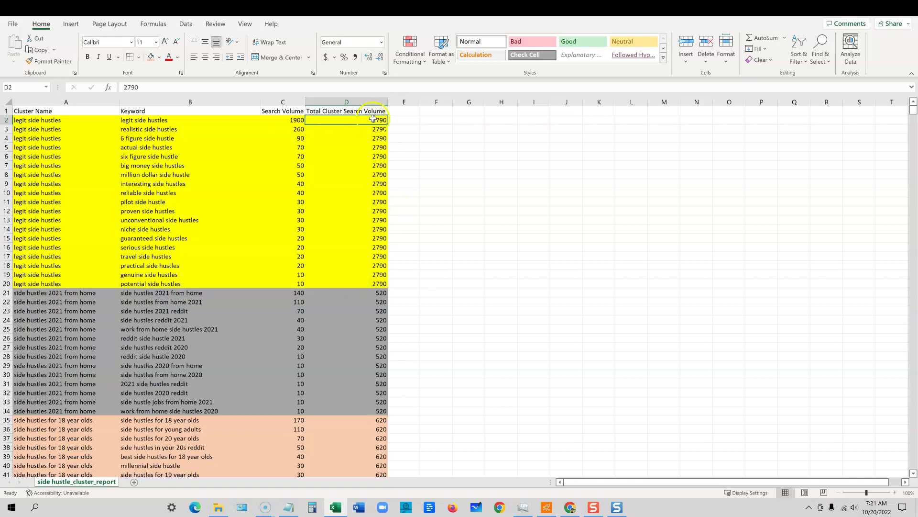
mouse_move(297, 131)
mouse_down()
mouse_move(287, 276)
mouse_move(291, 121)
mouse_up()
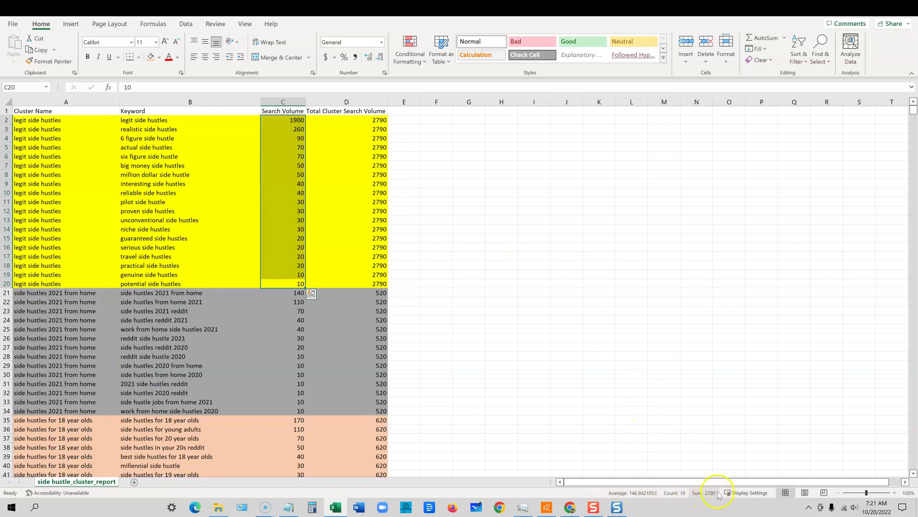
click(376, 121)
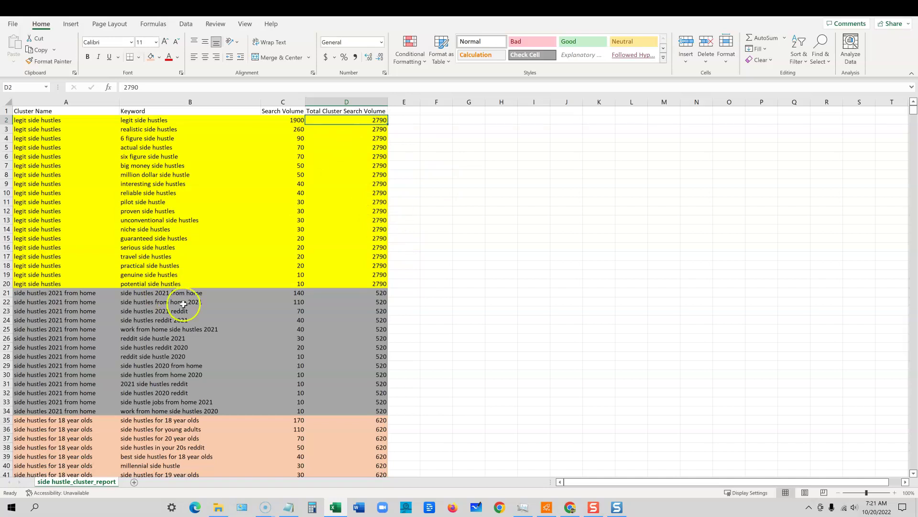
drag(158, 283, 149, 120)
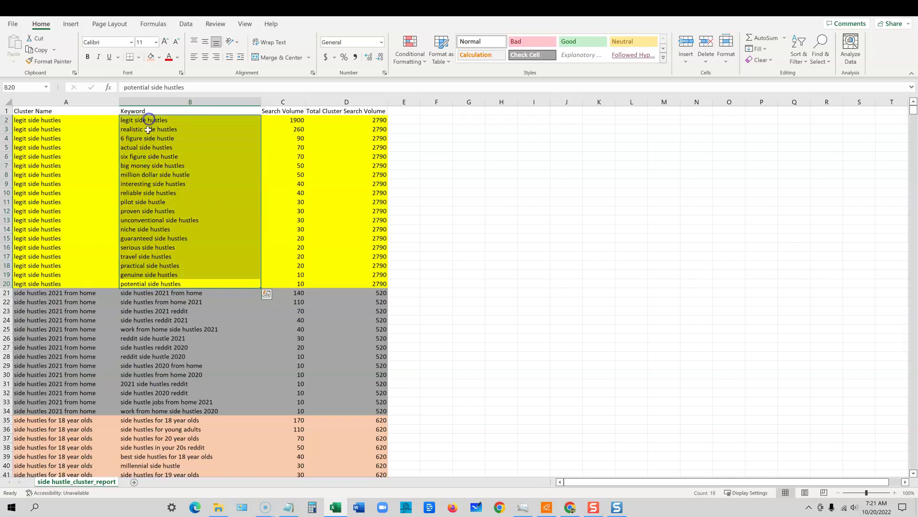
click(50, 120)
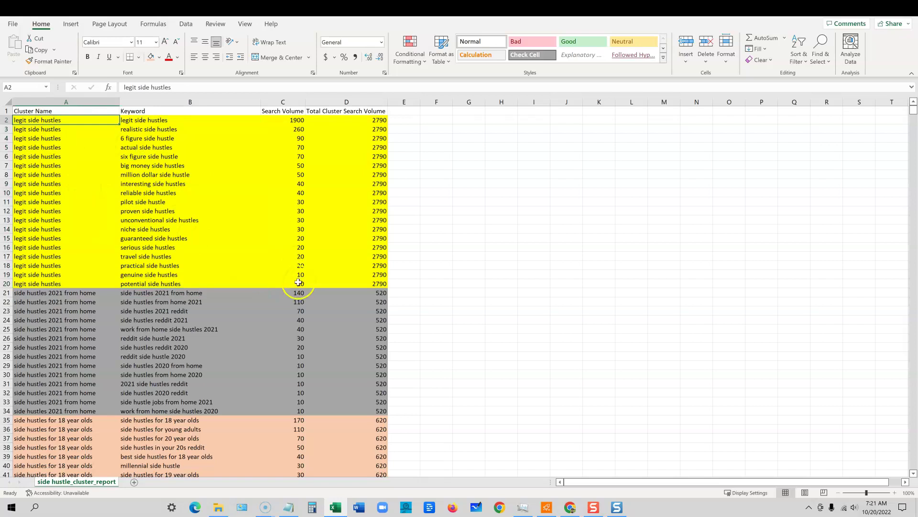
drag(51, 120, 364, 119)
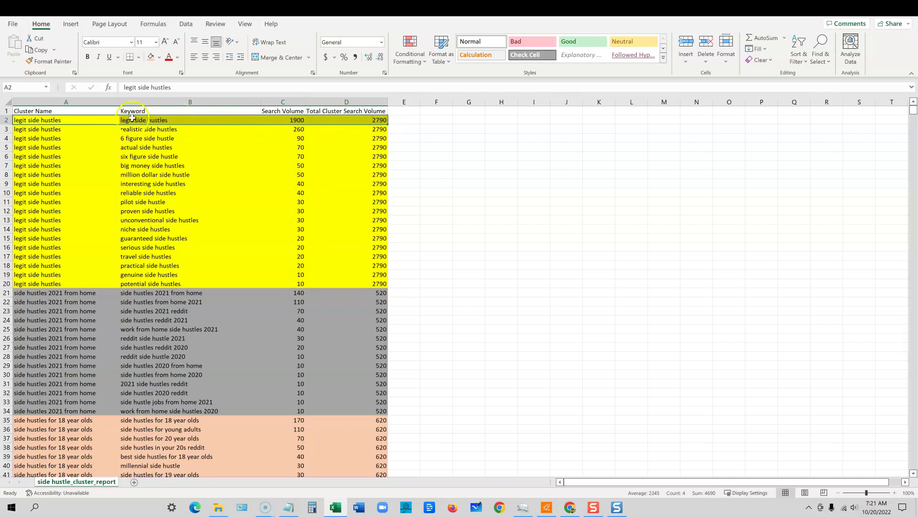
drag(87, 119, 324, 122)
click(299, 122)
click(378, 120)
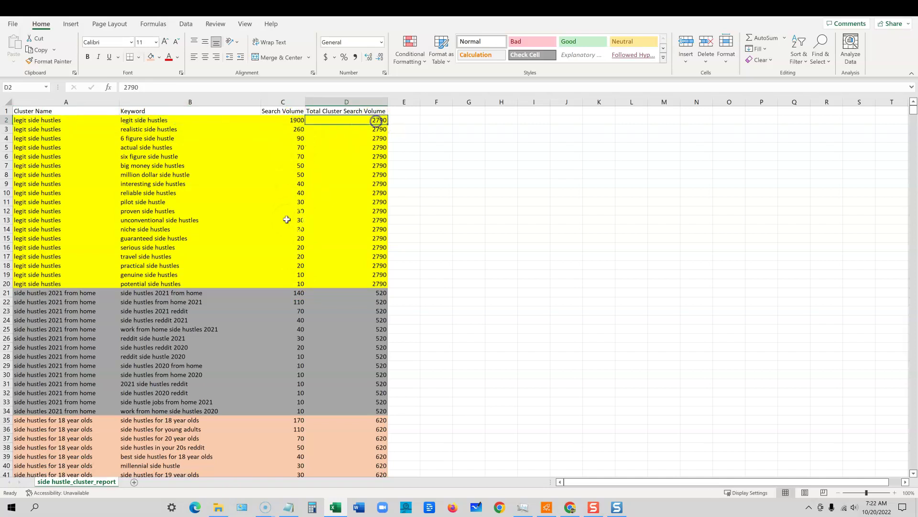
scroll(280, 242, down, 4)
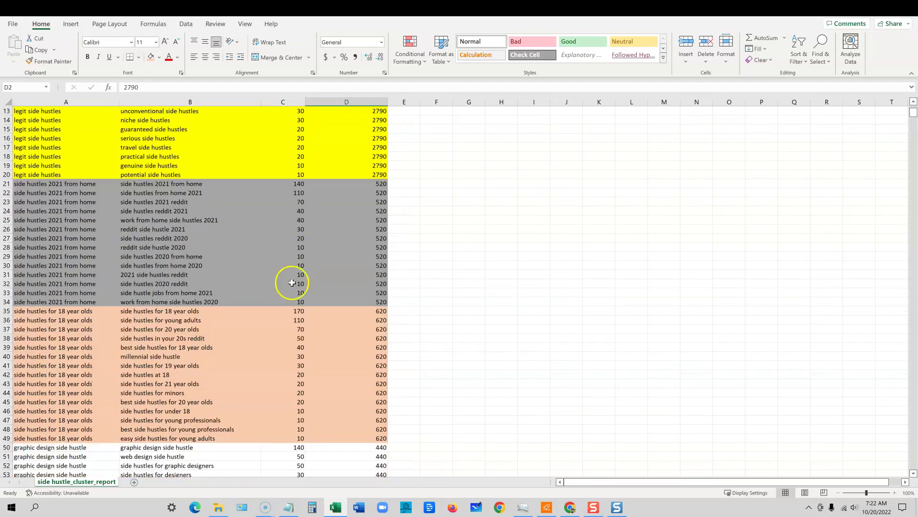
drag(56, 184, 63, 302)
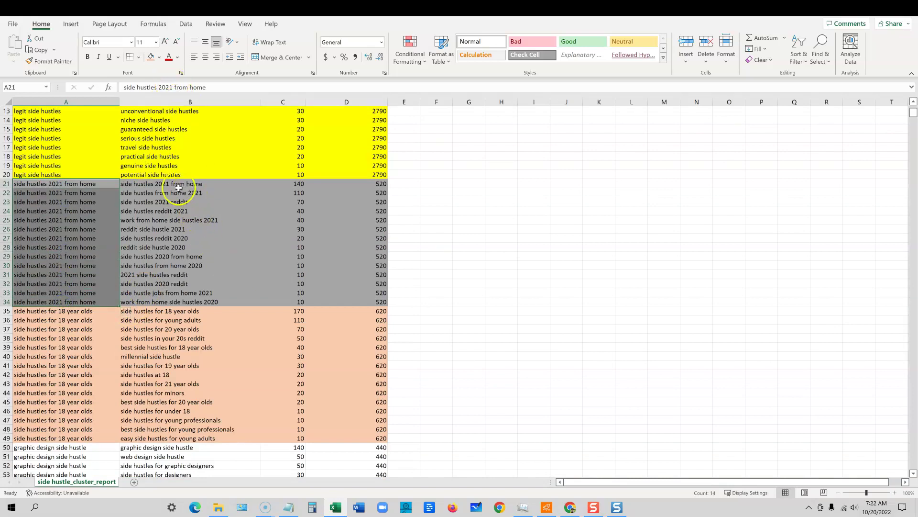
Select the side hustles 2021 from home cluster rows to review them.
drag(179, 185, 190, 303)
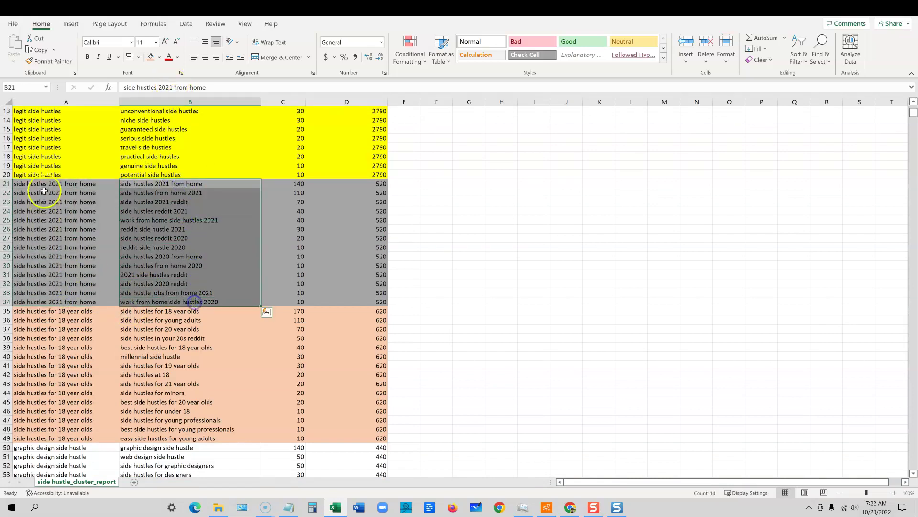
drag(49, 184, 360, 302)
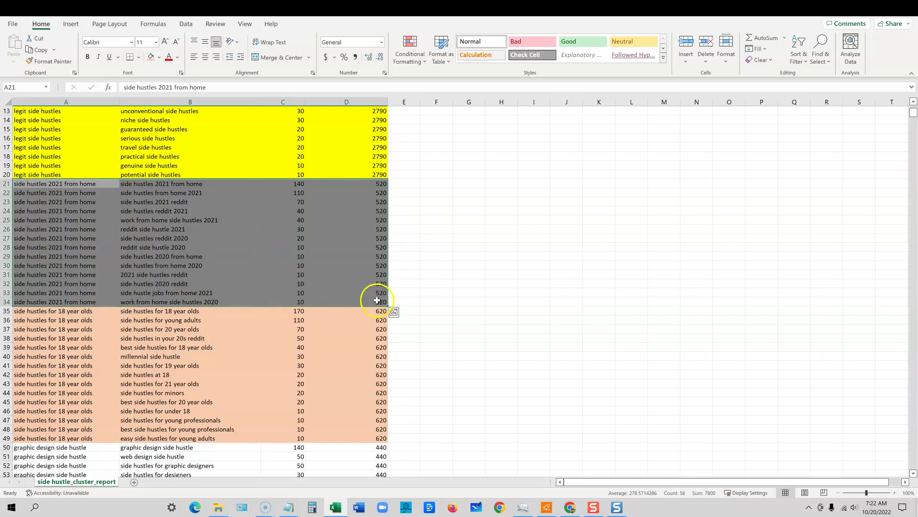
click(432, 201)
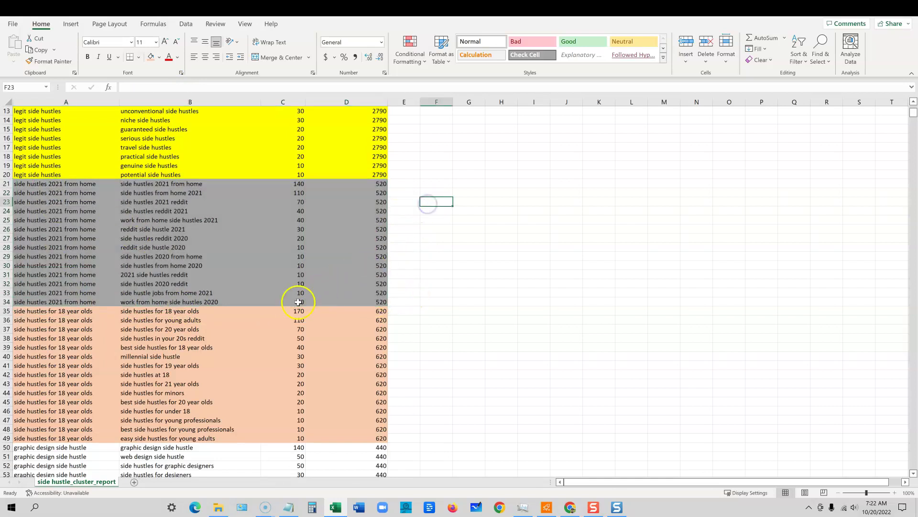
Fill the graphic design side hustle rows A50:D61 light green.
scroll(297, 296, down, 4)
scroll(203, 262, down, 4)
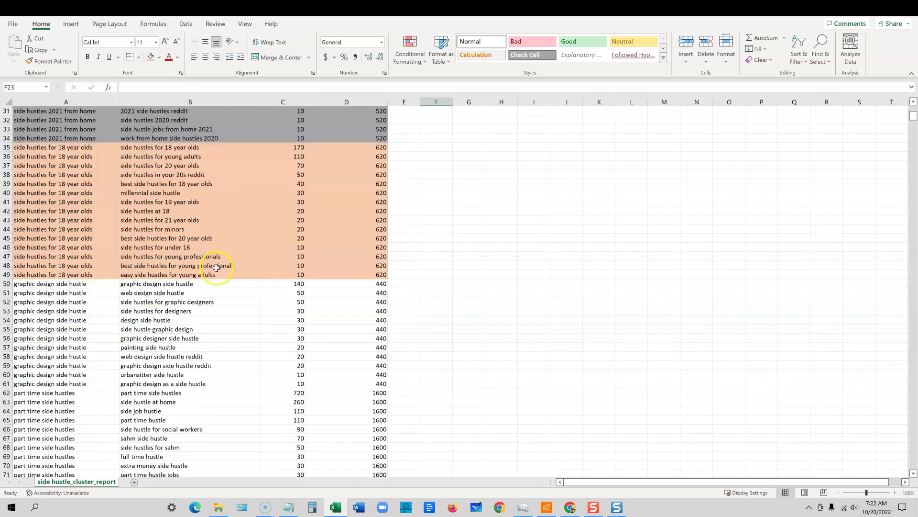
click(48, 230)
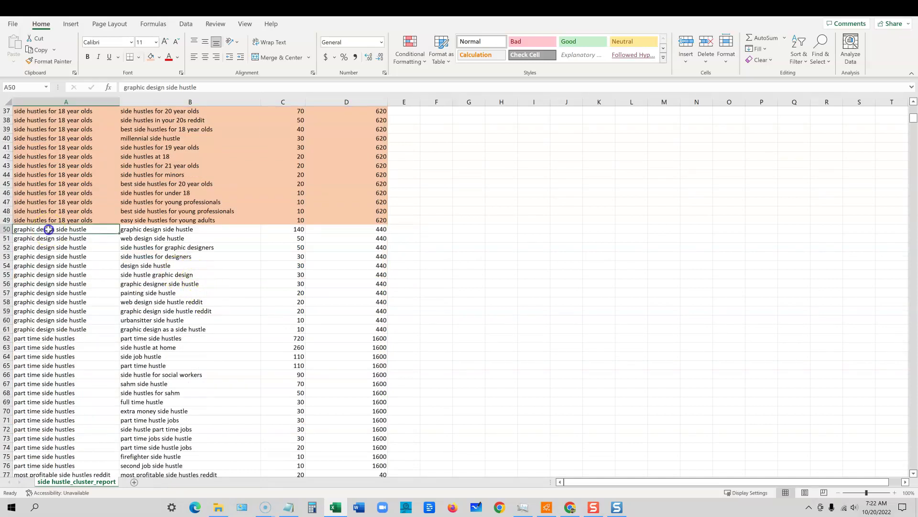
drag(72, 231, 354, 327)
click(159, 57)
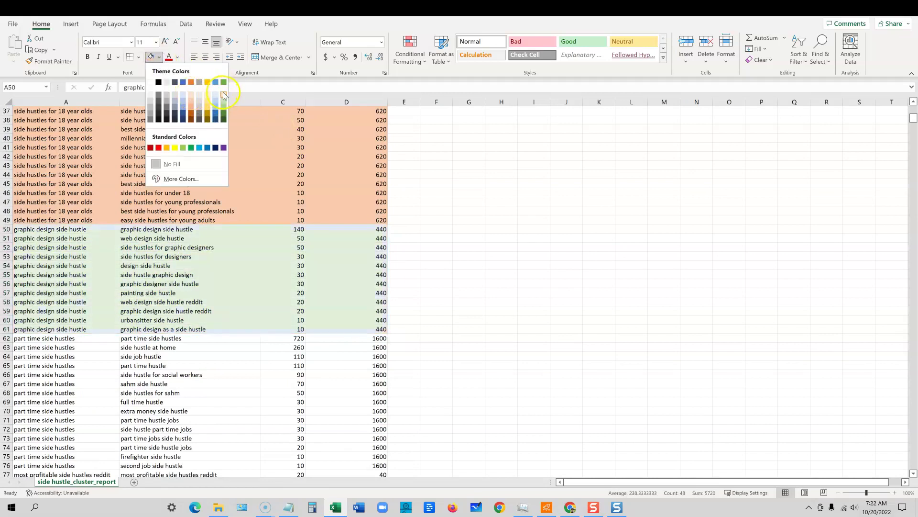
click(223, 94)
click(415, 274)
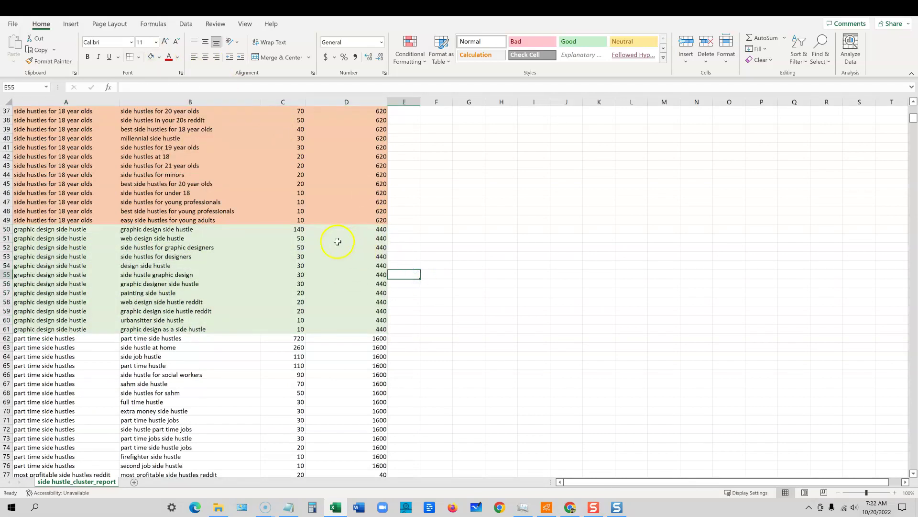
Check the green cluster's search volumes: top keyword 140, cluster total 440.
click(294, 228)
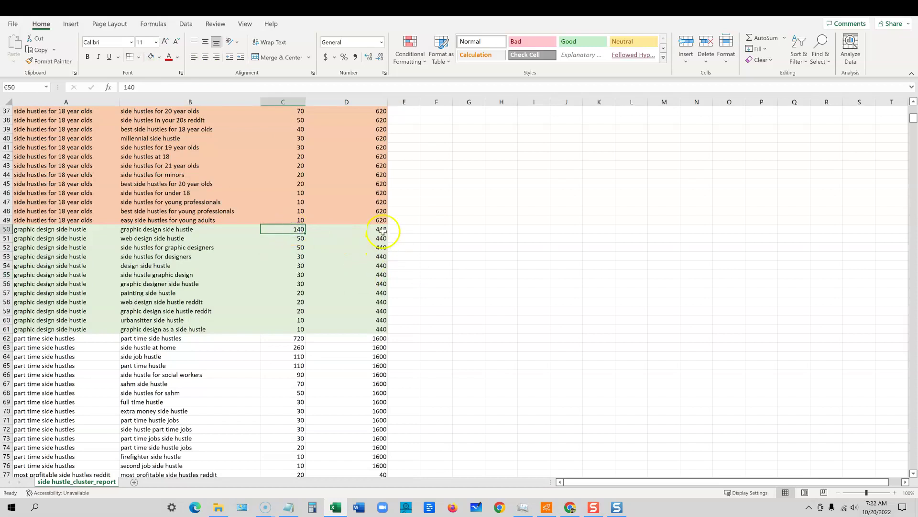
scroll(384, 229, up, 4)
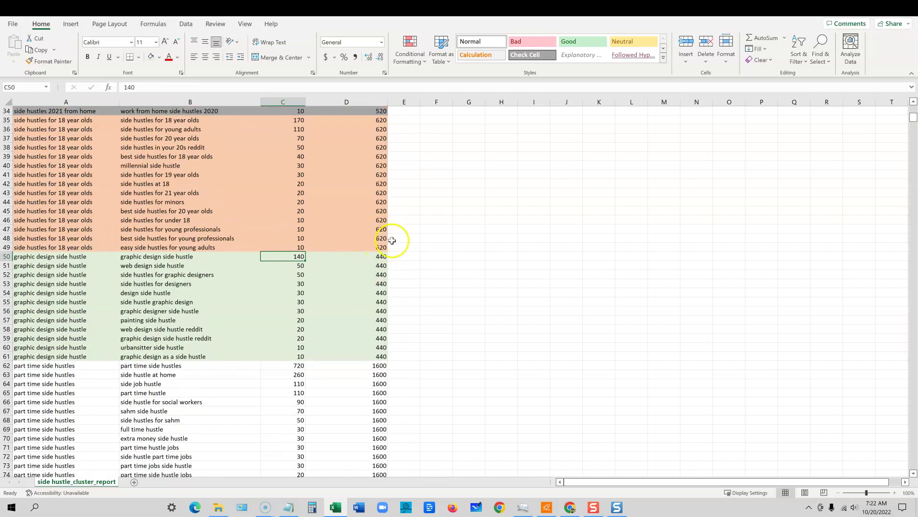
scroll(383, 244, down, 2)
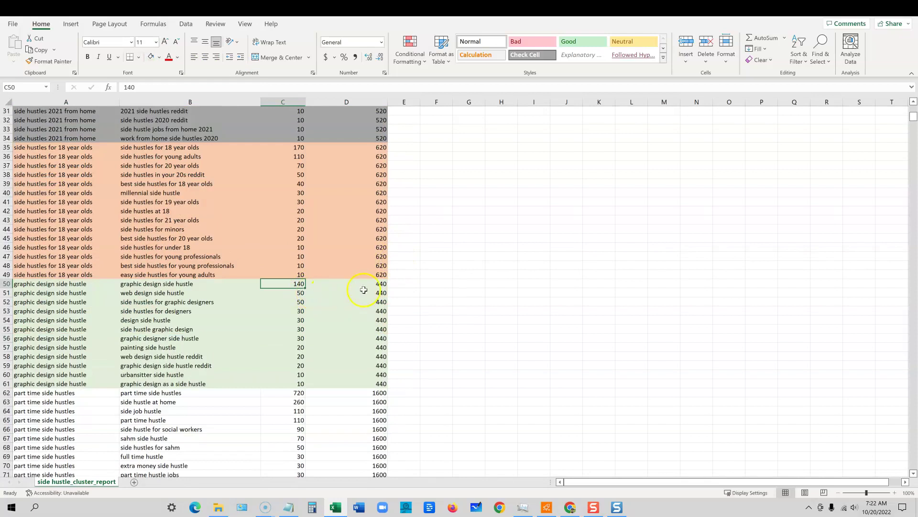
click(375, 284)
drag(381, 281, 374, 383)
Select the graphic design cluster keywords, then return to Scalenut's topic clusters.
drag(205, 285, 199, 384)
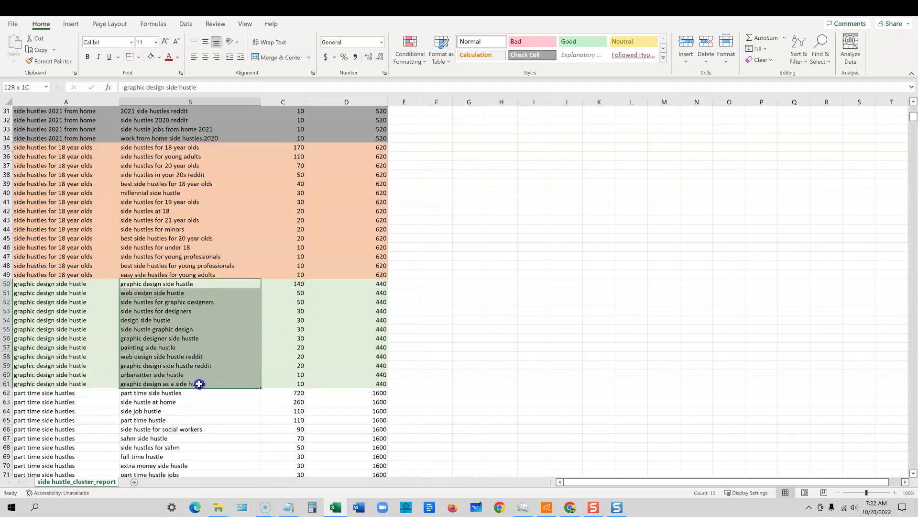
click(71, 284)
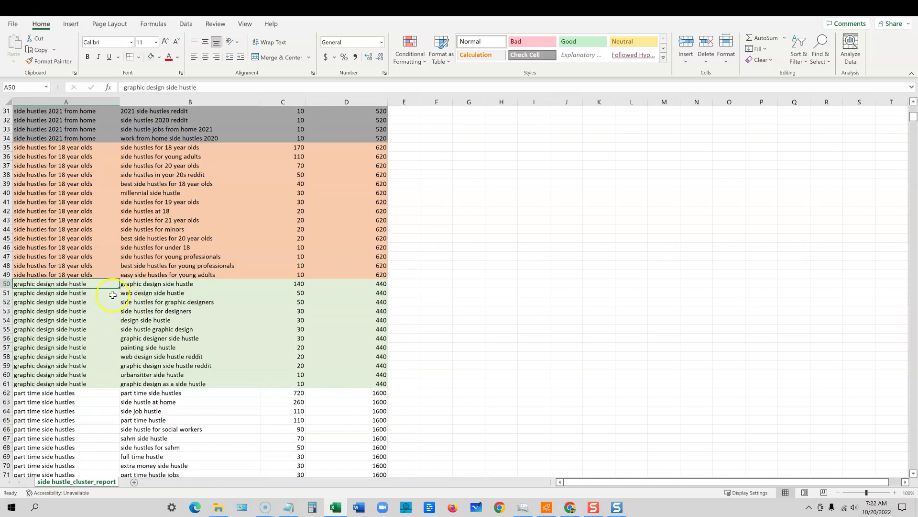
click(69, 286)
click(569, 507)
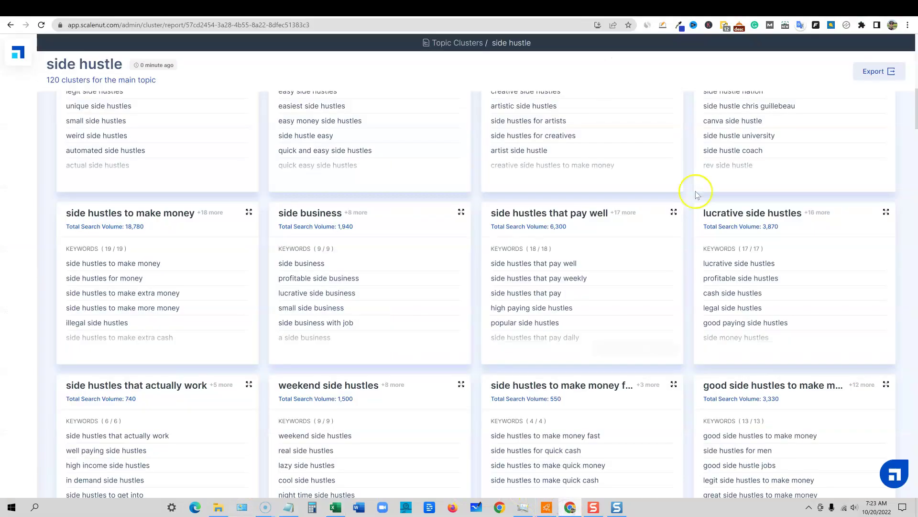
Review KeySearch results for graphic design side hustle: volume 210, score 29, 699 related keywords.
click(622, 7)
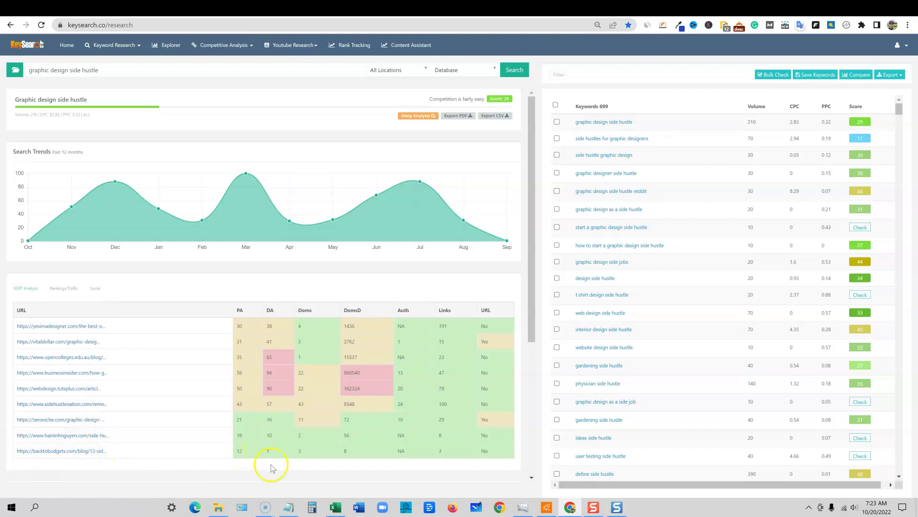
scroll(437, 434, down, 1)
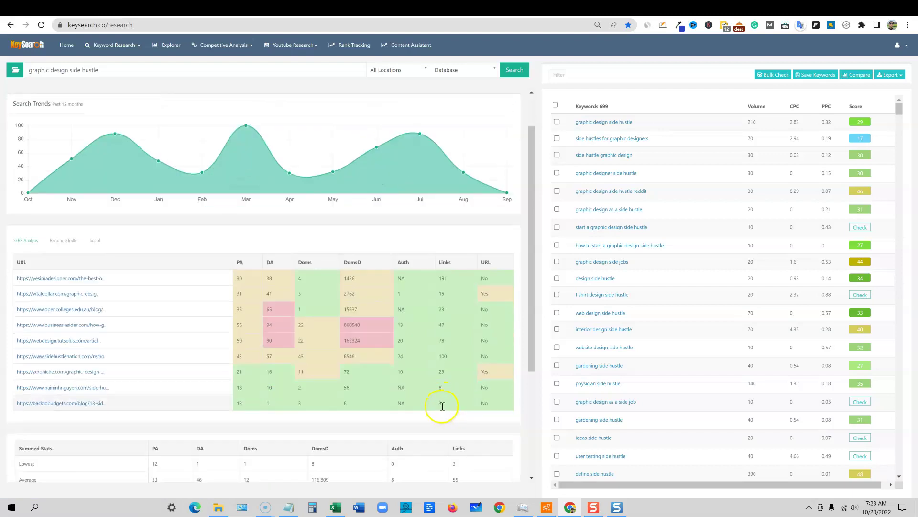
scroll(443, 406, up, 1)
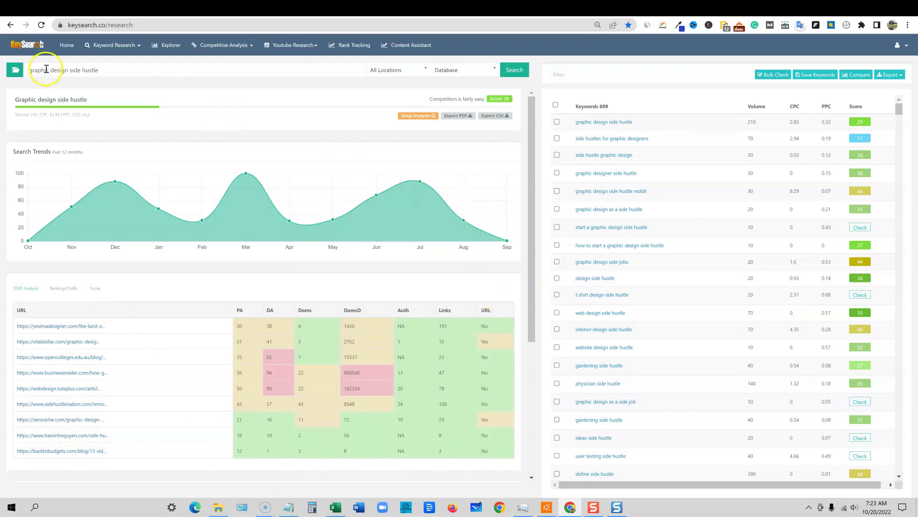
Check Seodity's rating for graphic design side hustle (KD 34, volume 140), then return to Scalenut.
click(724, 7)
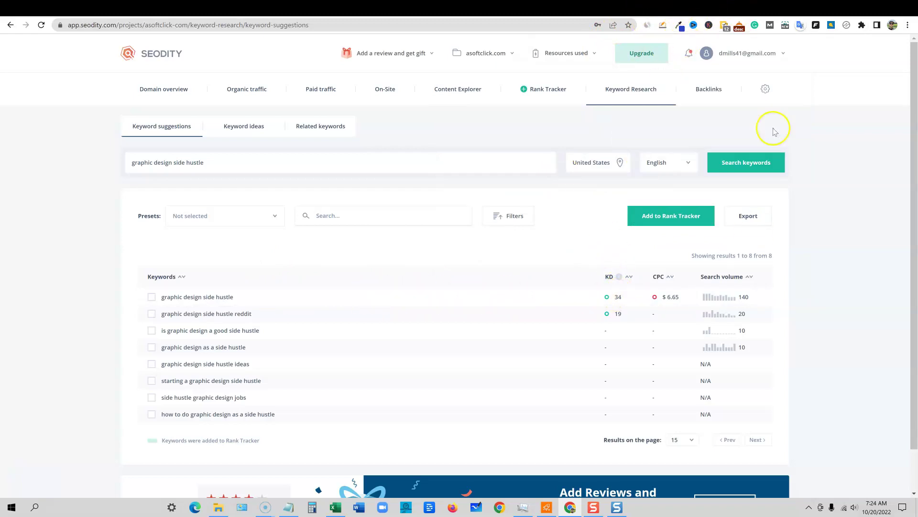
click(543, 11)
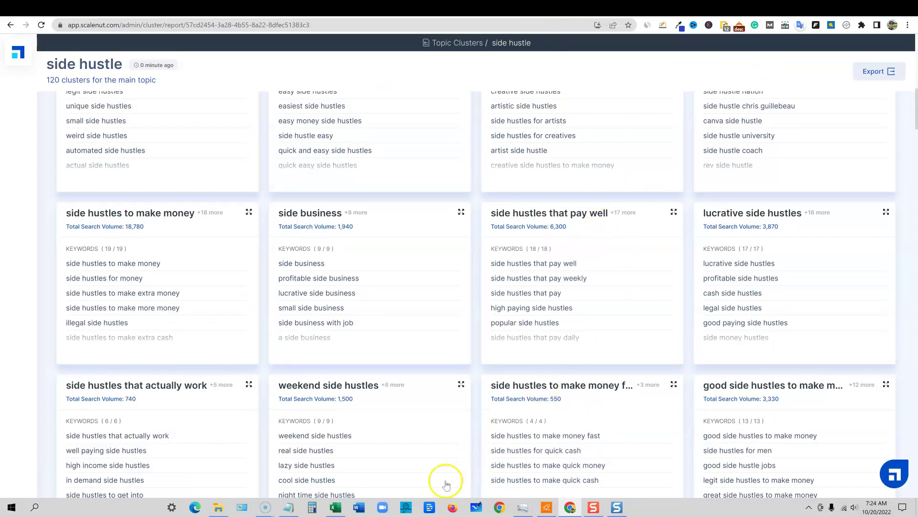
Review the graphic design side hustle cluster's 11 keywords and create an SEO doc from them.
scroll(728, 288, up, 6)
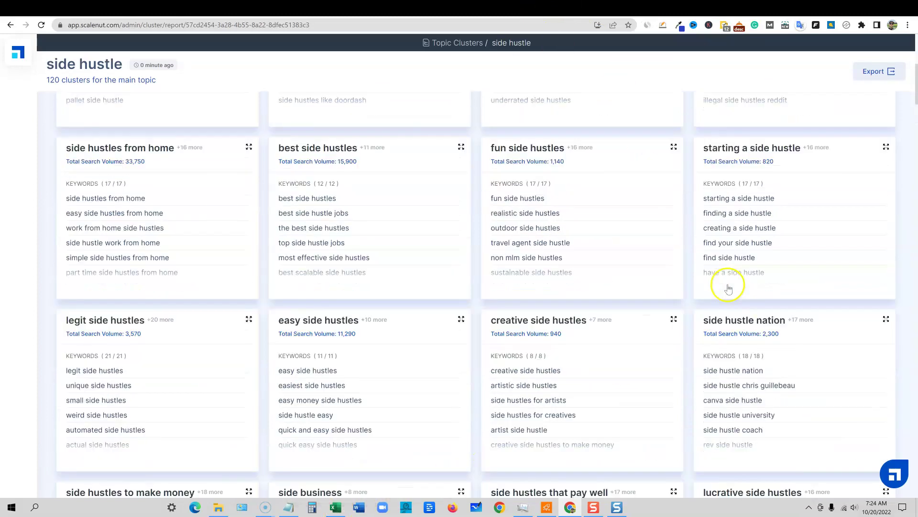
scroll(728, 288, up, 7)
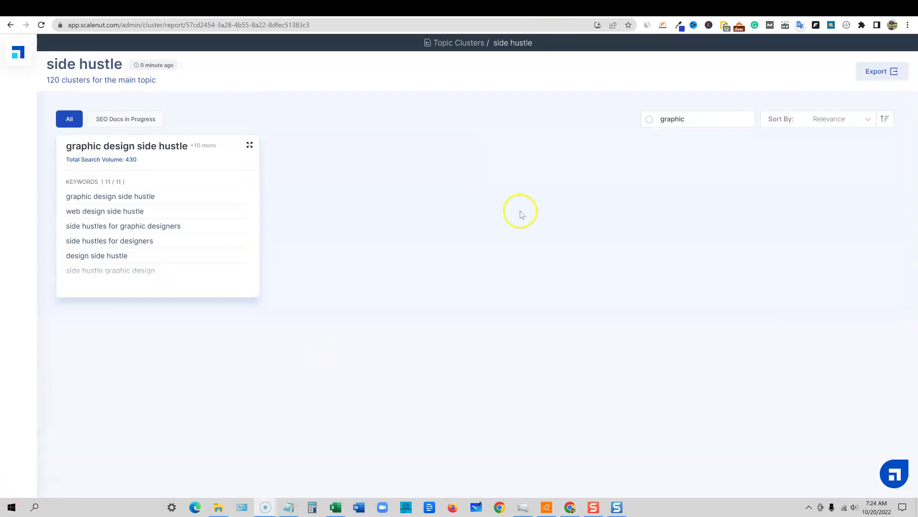
mouse_move(107, 163)
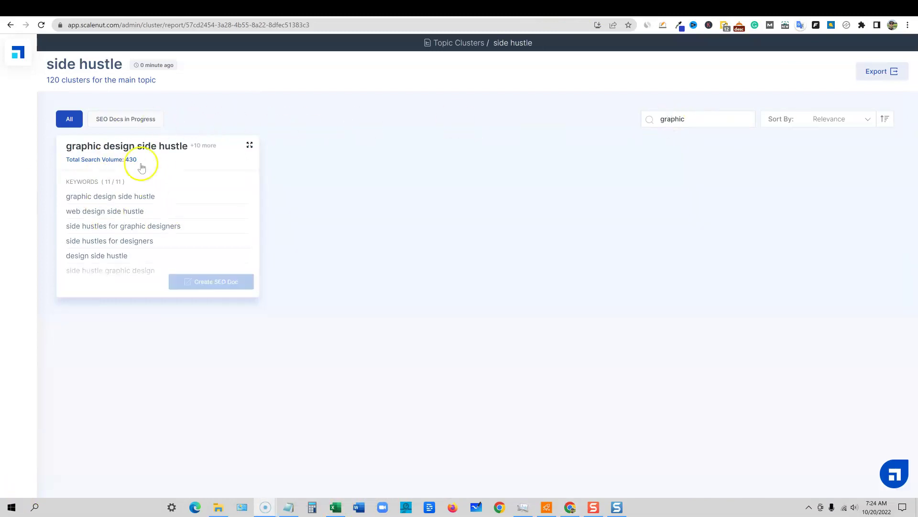
click(222, 284)
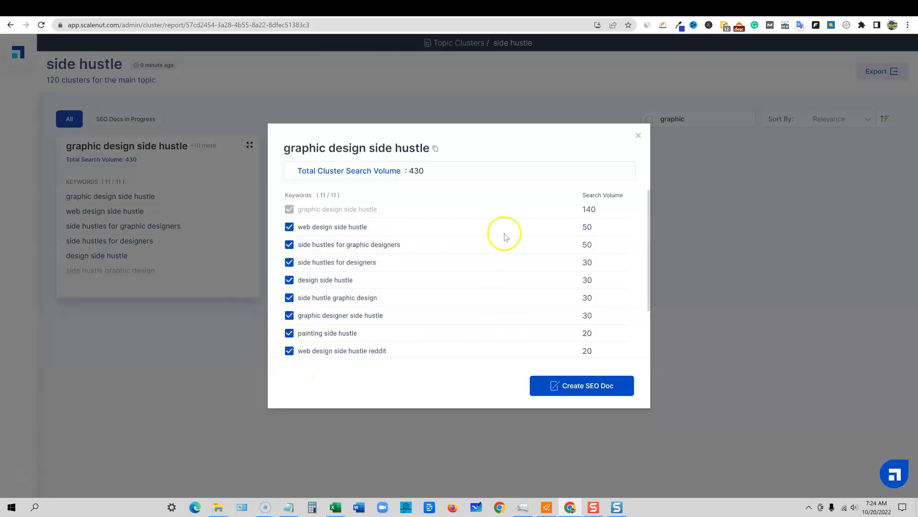
scroll(500, 291, down, 2)
scroll(431, 263, up, 2)
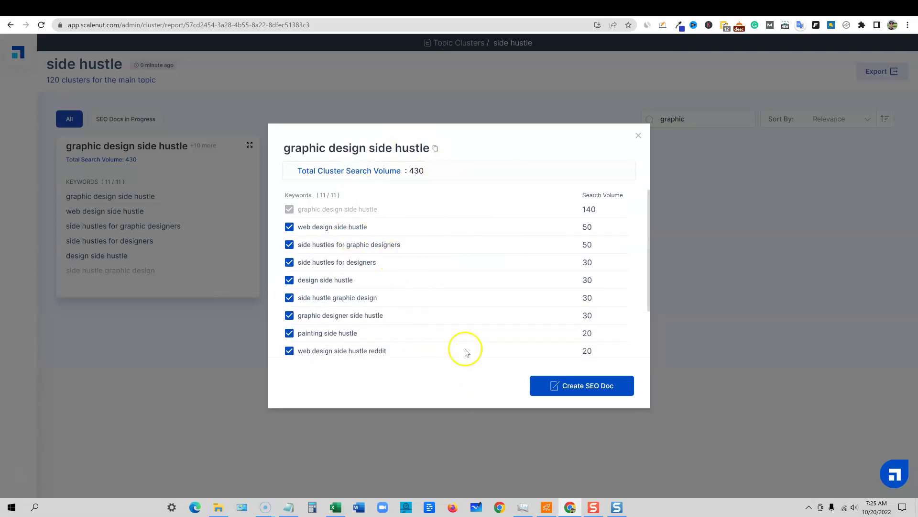
click(592, 390)
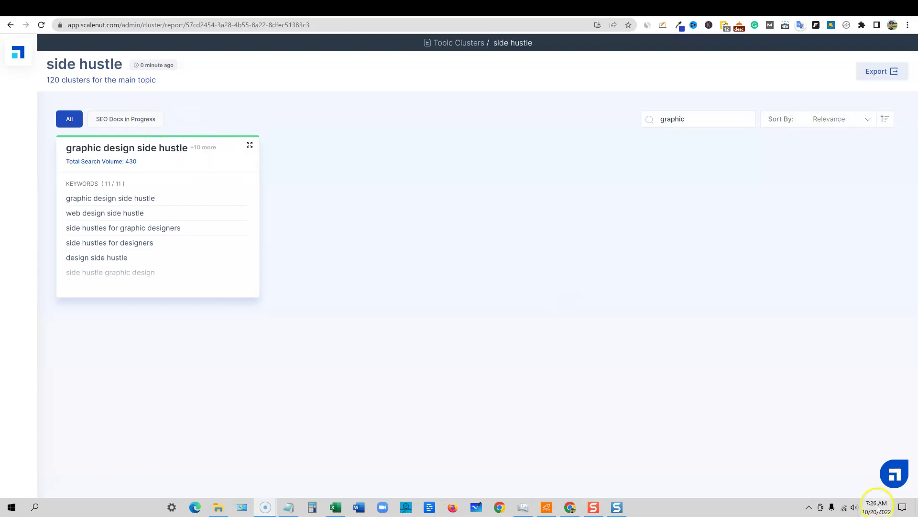
Browse the report's competition statistics and brief: 2200–2400 words, 15 images, 17 headings.
mouse_move(117, 151)
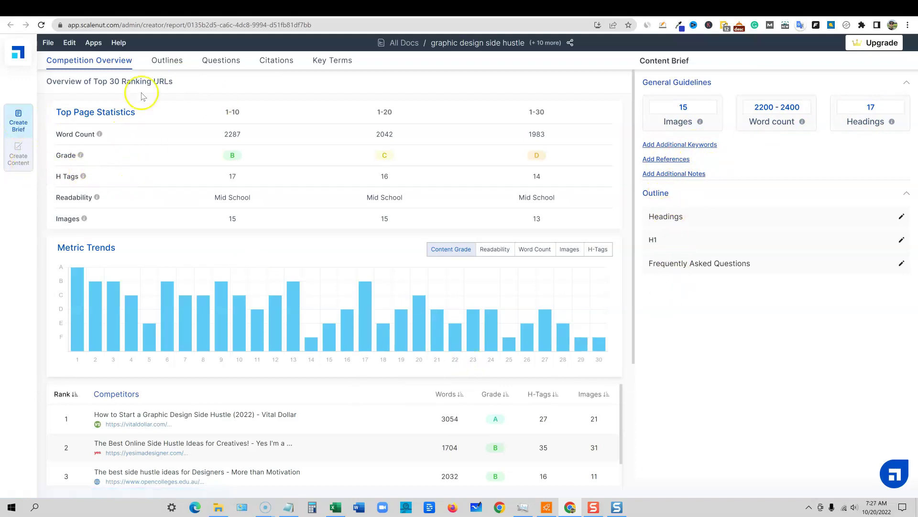
scroll(339, 275, down, 8)
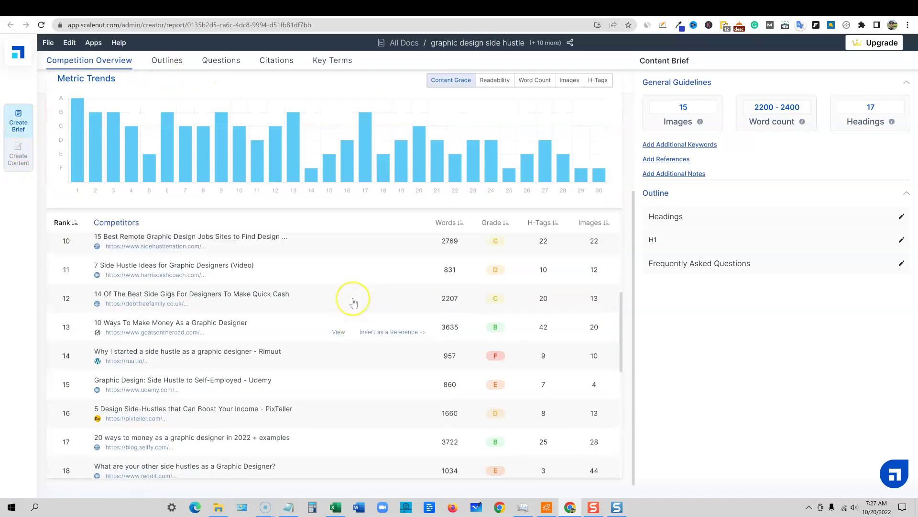
scroll(352, 300, up, 5)
scroll(412, 232, up, 3)
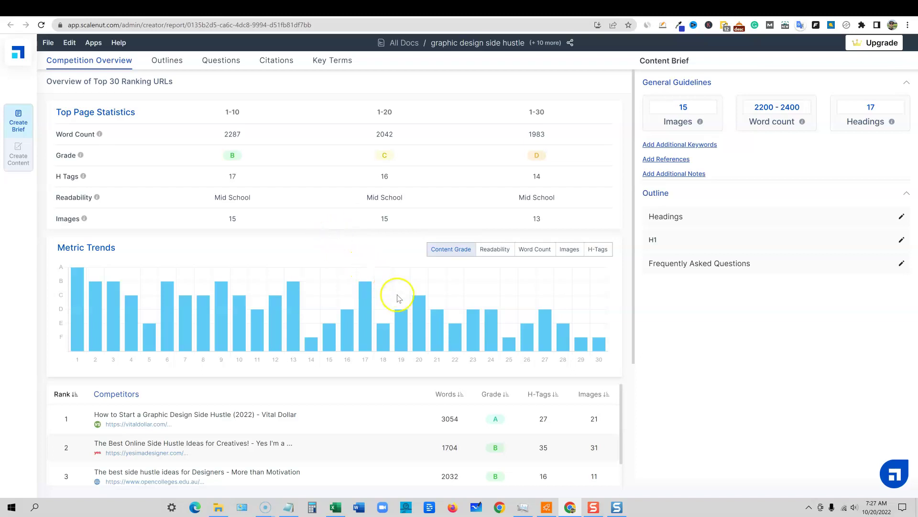
mouse_move(541, 353)
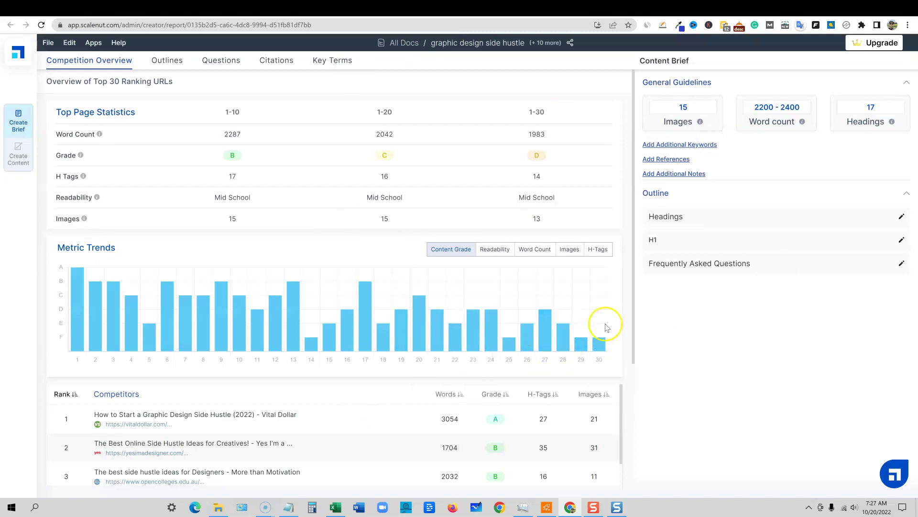
click(15, 143)
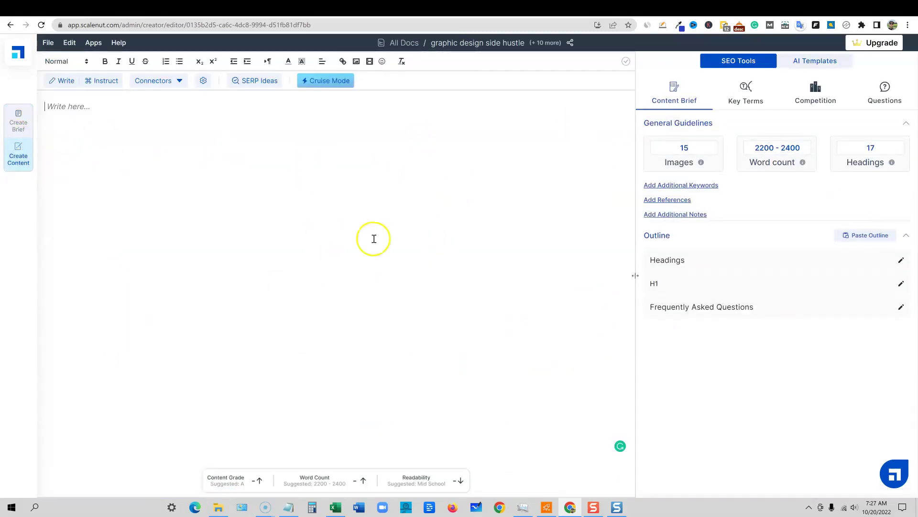
click(17, 122)
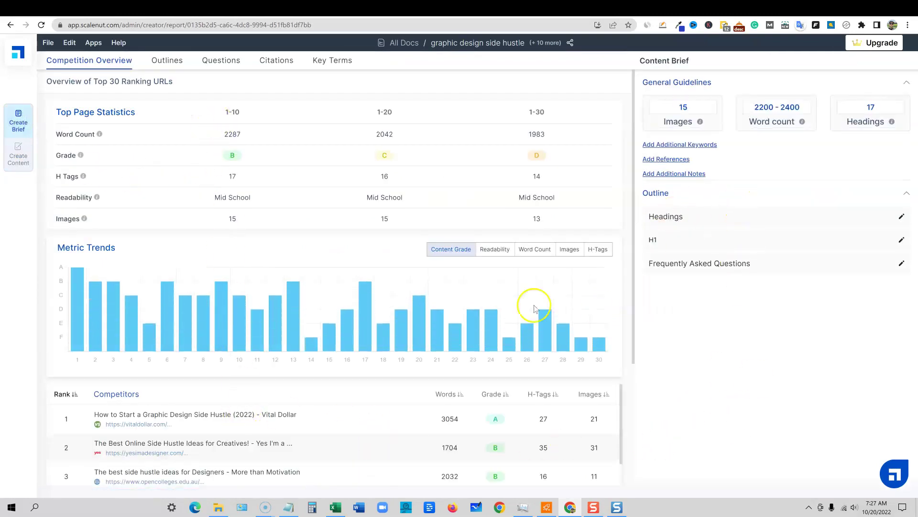
click(164, 63)
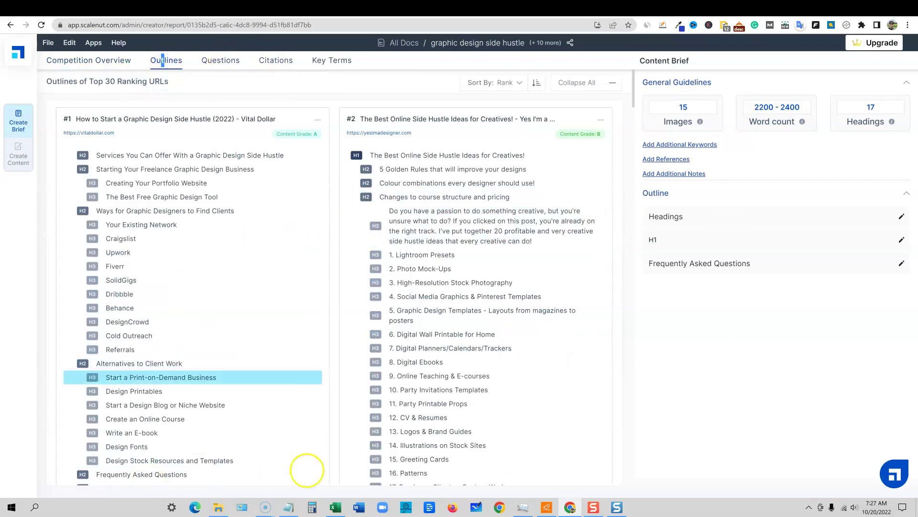
click(223, 61)
click(274, 60)
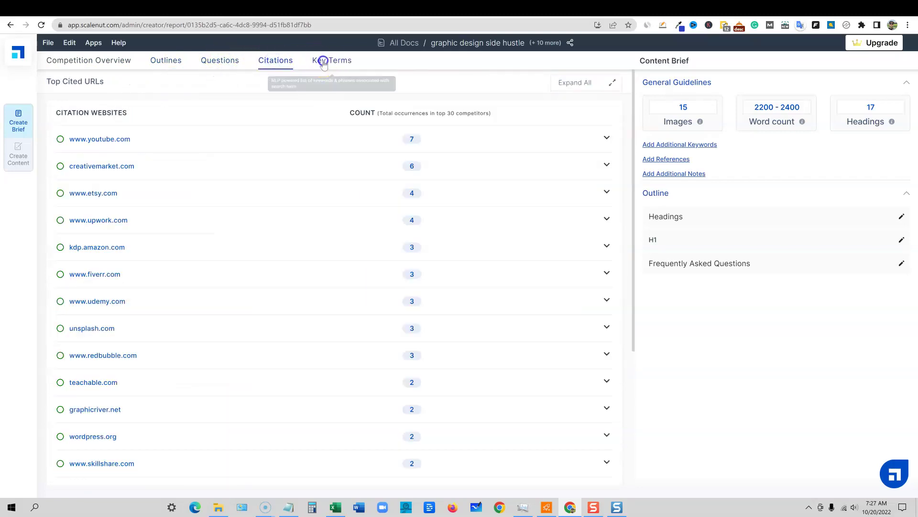
click(323, 61)
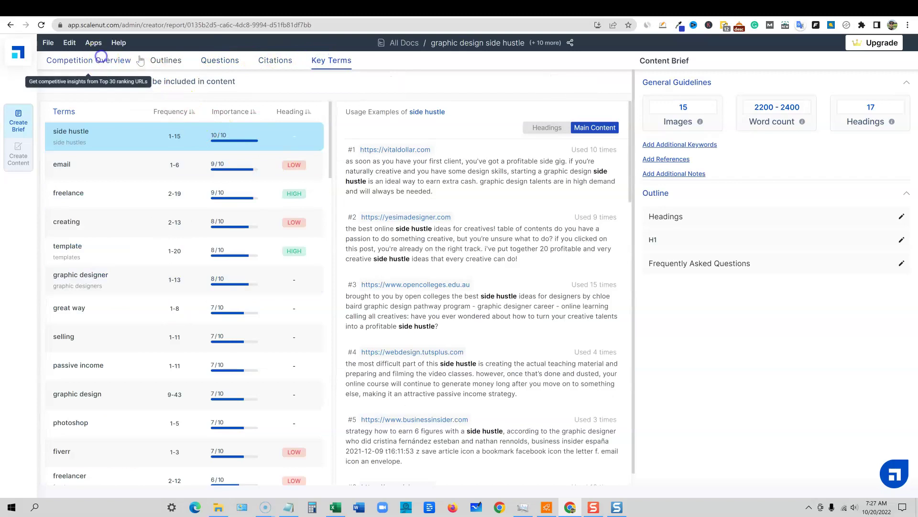
click(101, 58)
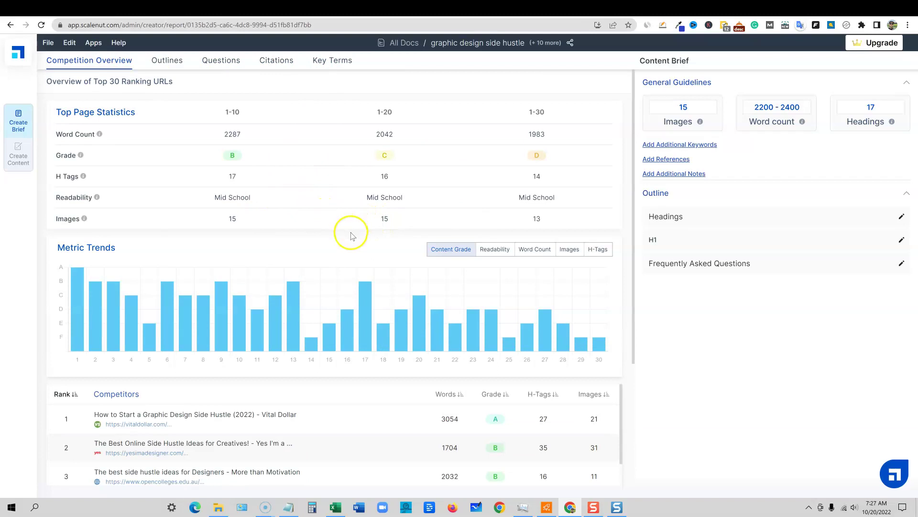
Search for Scalenut pricing and compare monthly against yearly prices of $12, $32 and $60.
click(800, 12)
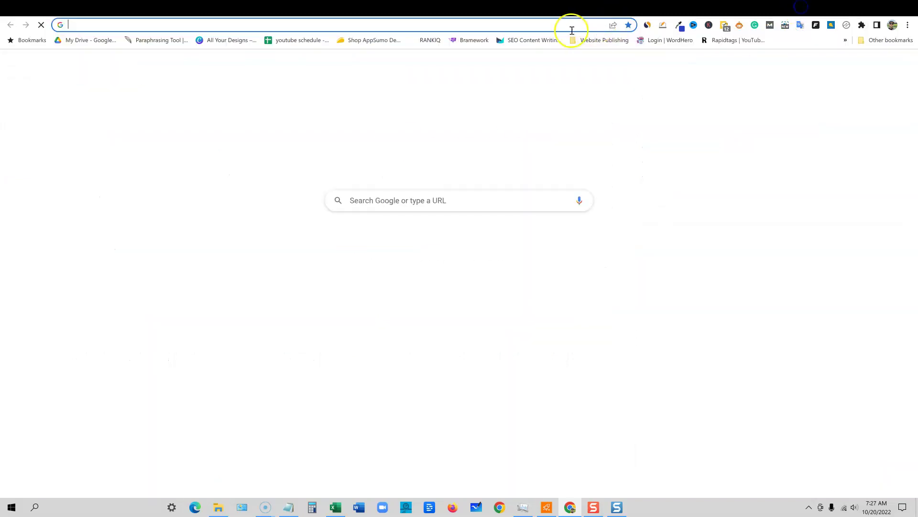
text(scalenut)
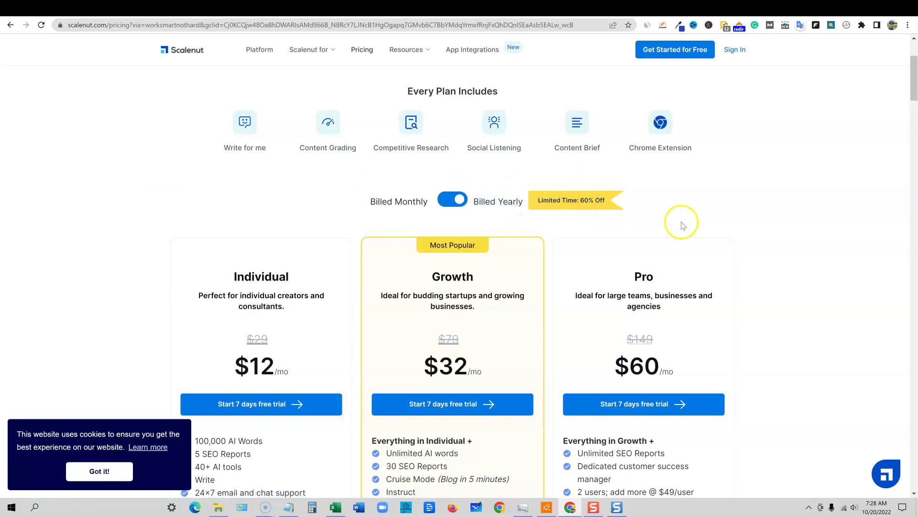
scroll(683, 225, down, 2)
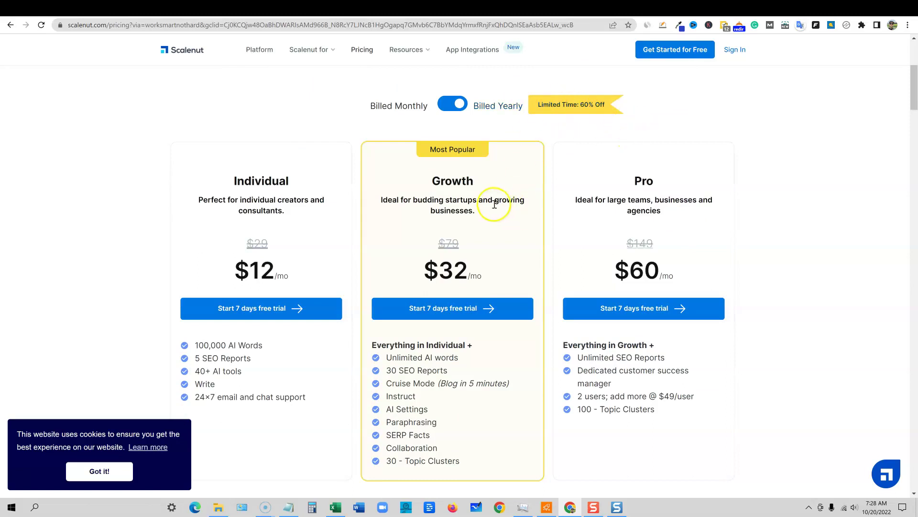
click(451, 104)
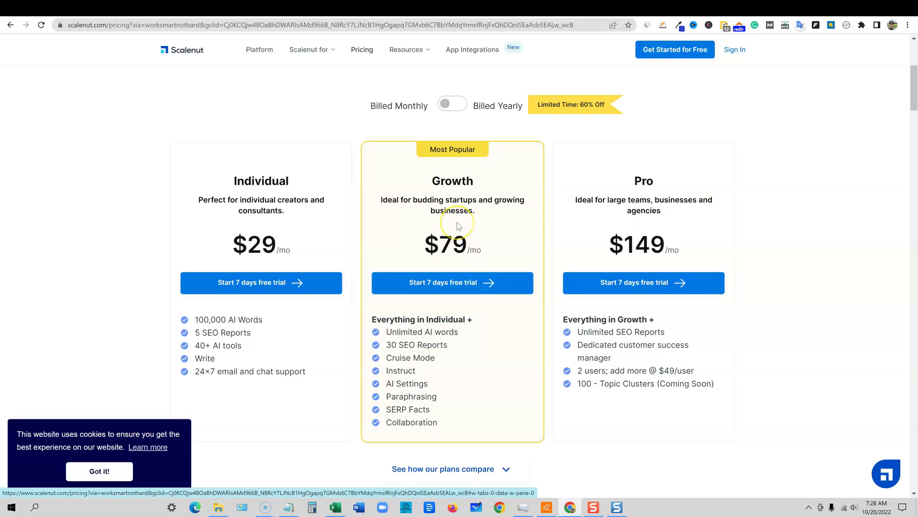
click(453, 103)
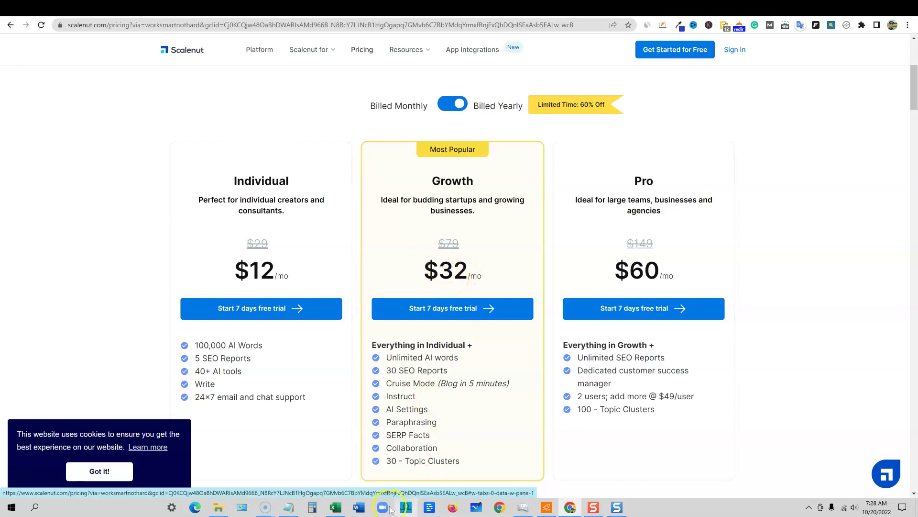
Compute the Growth plan's yearly cost in Calculator: 32 × 12 = 384.
click(312, 507)
click(662, 379)
click(619, 379)
click(707, 313)
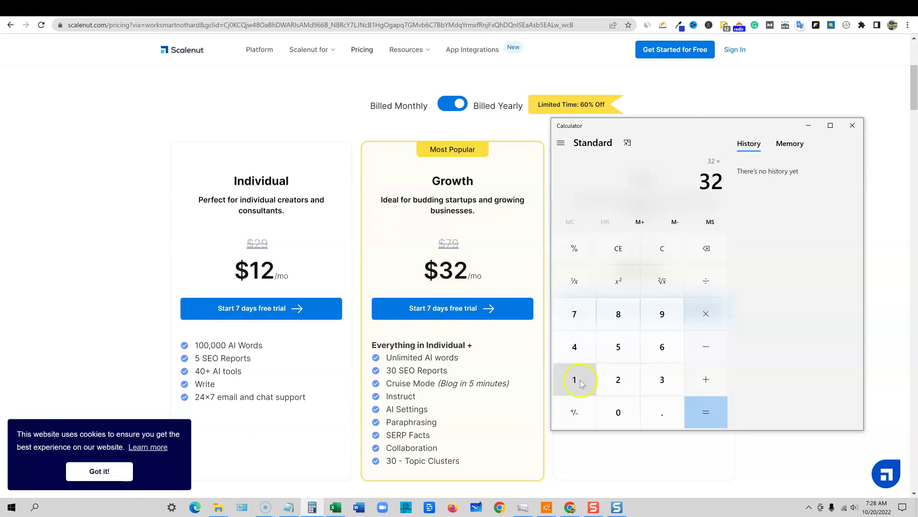
click(574, 379)
click(617, 378)
click(705, 411)
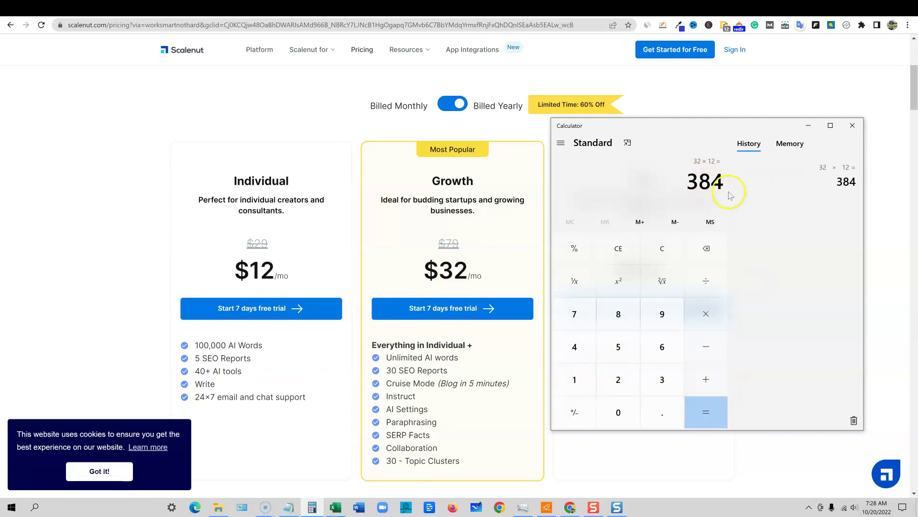
click(808, 125)
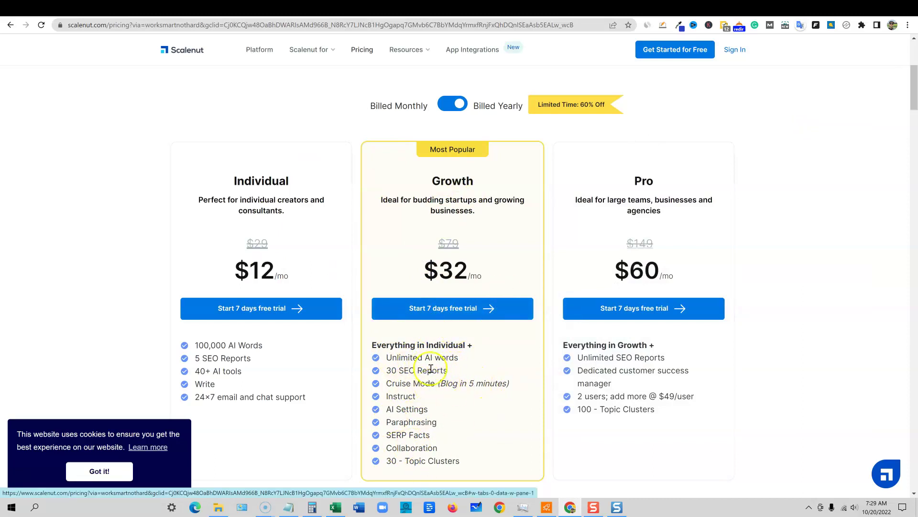
scroll(506, 351, up, 4)
scroll(506, 344, down, 2)
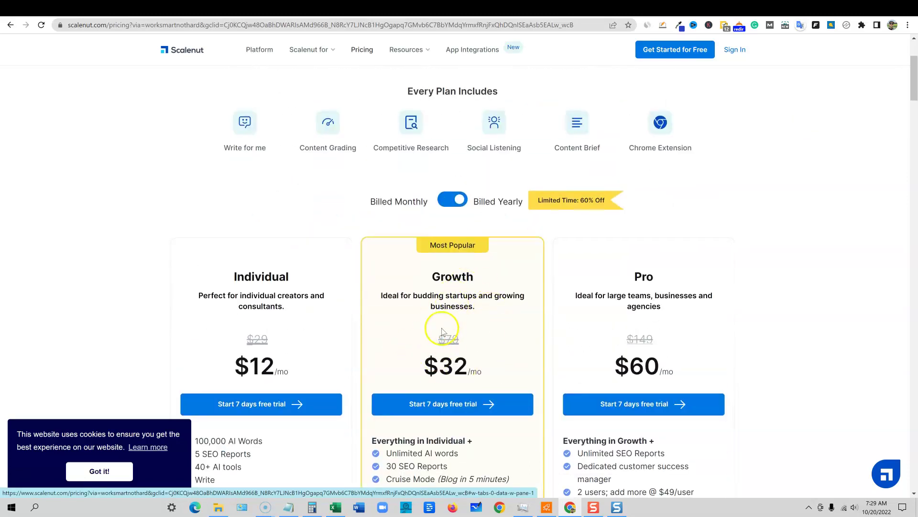
scroll(480, 325, up, 1)
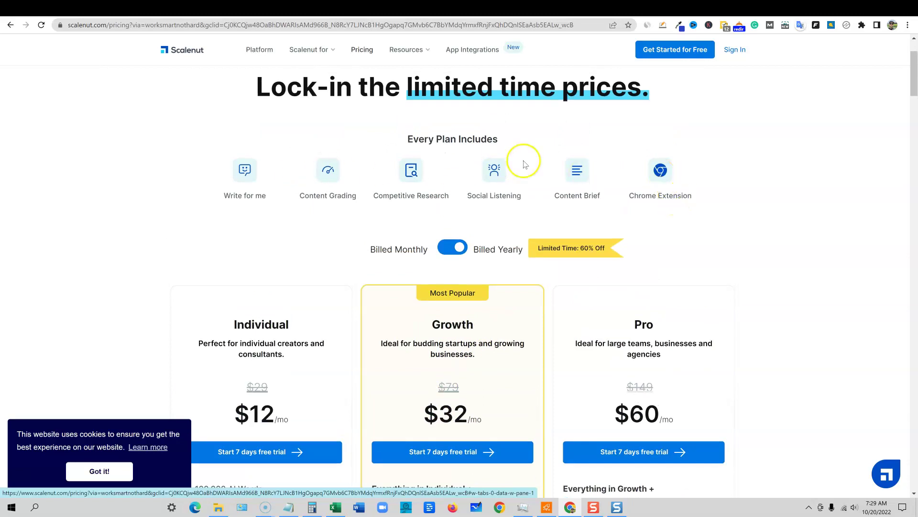
scroll(493, 330, up, 2)
scroll(494, 332, up, 1)
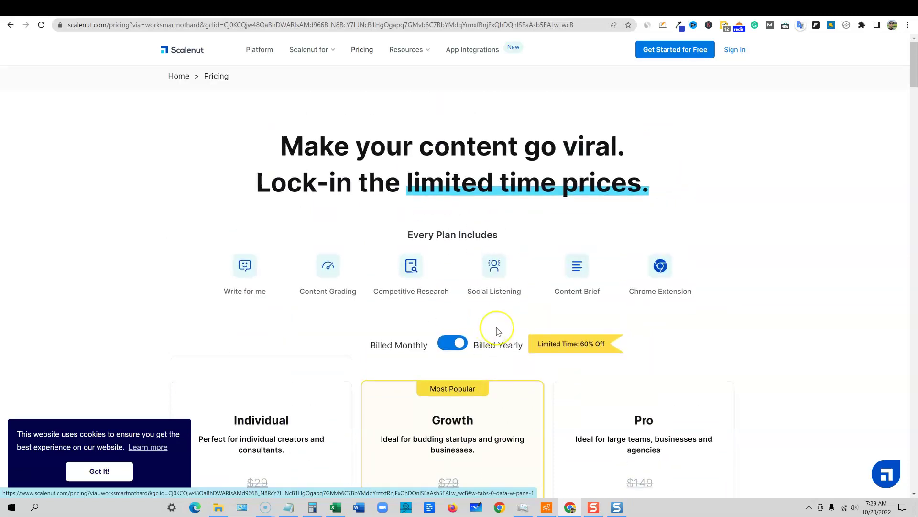
scroll(498, 331, down, 1)
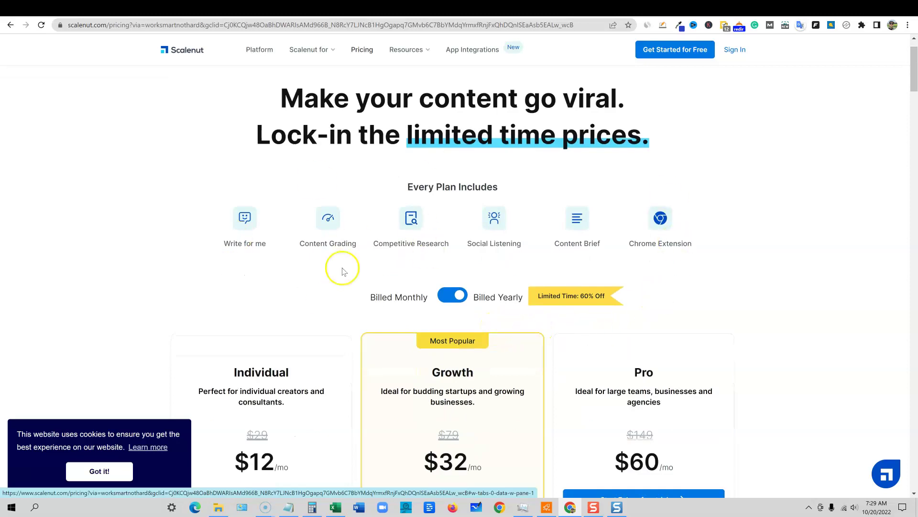